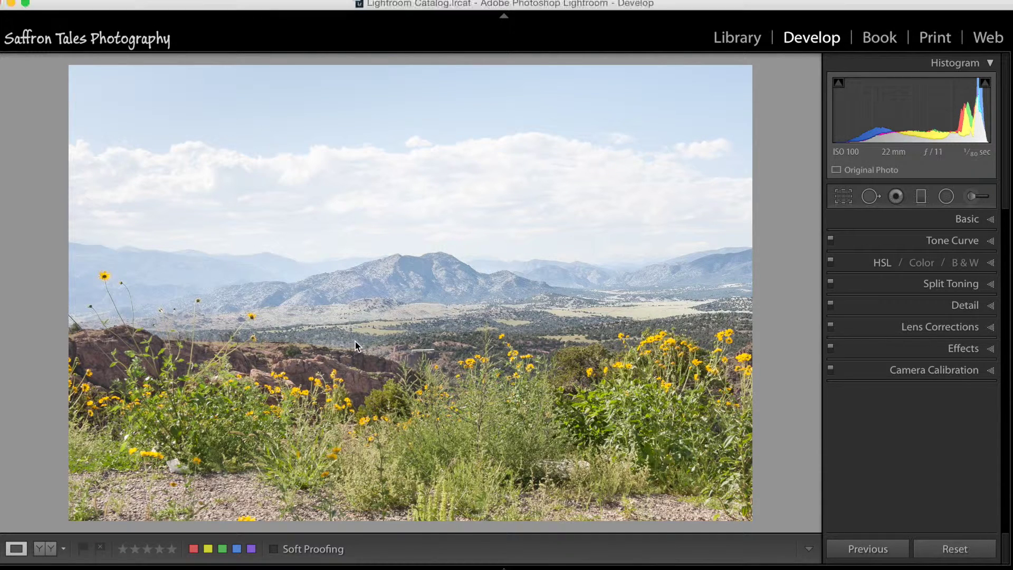
# Step: Cycle through the photo's file and exposure info overlays, and hide them again
pyautogui.press('i')
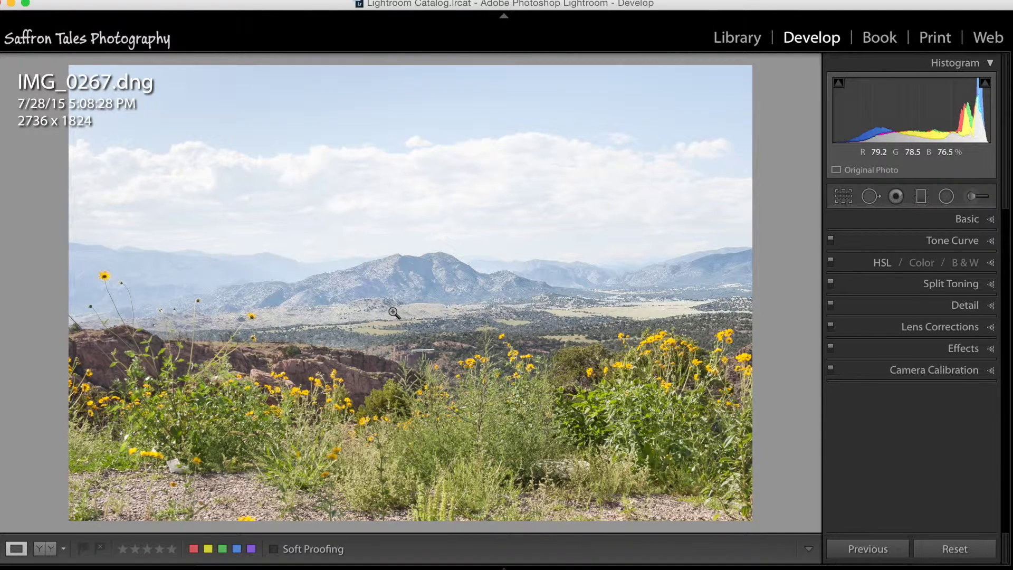
pyautogui.press('i')
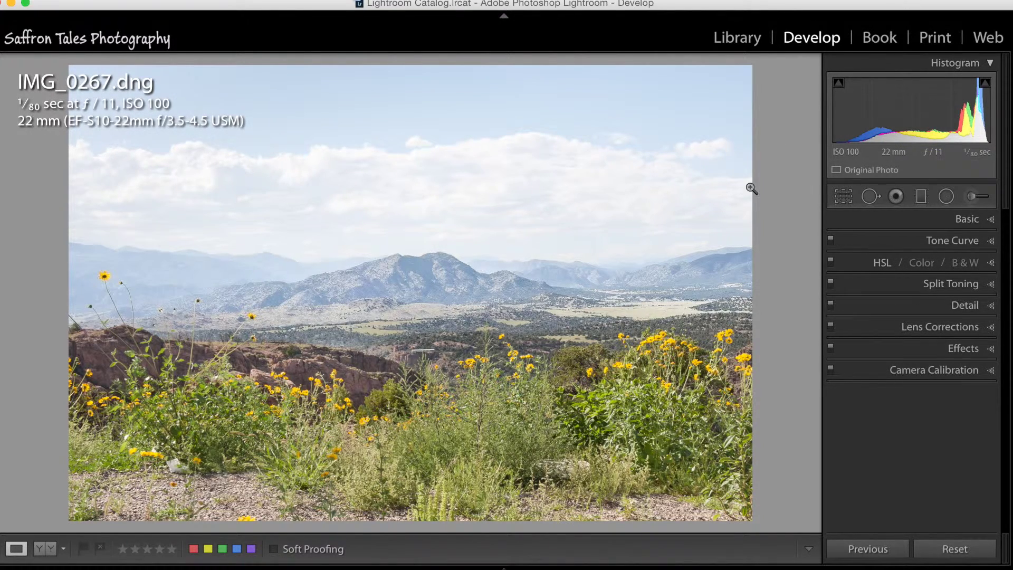
pyautogui.press('i')
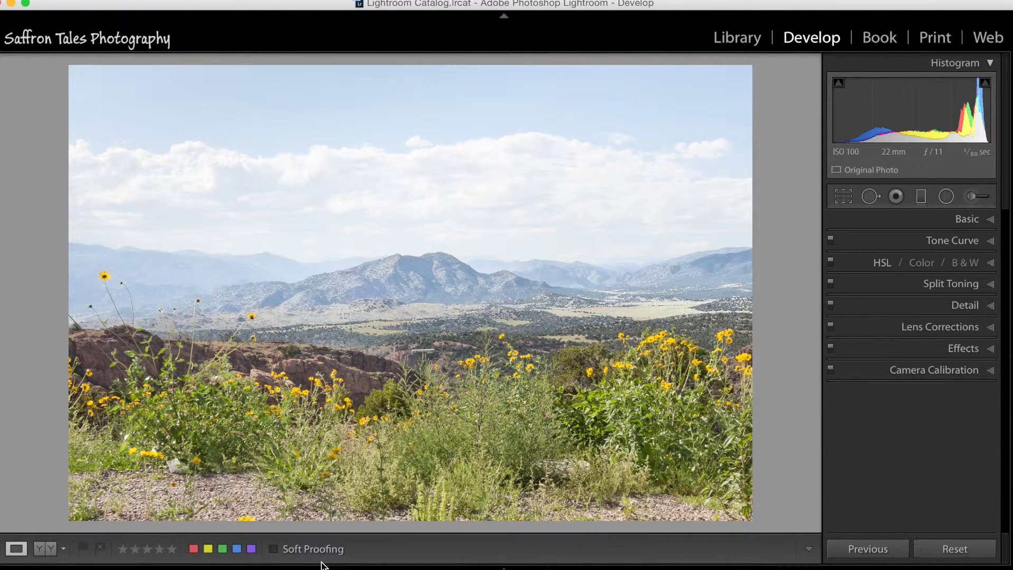
# Step: Reset the photo's crop and straightening to the full original frame, and finish cropping
pyautogui.click(843, 196)
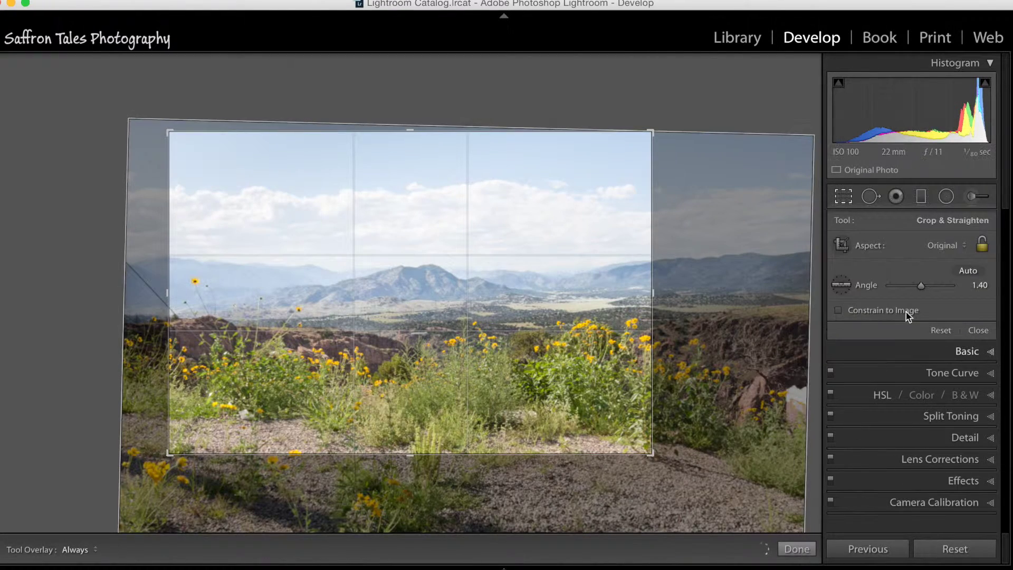
pyautogui.click(935, 333)
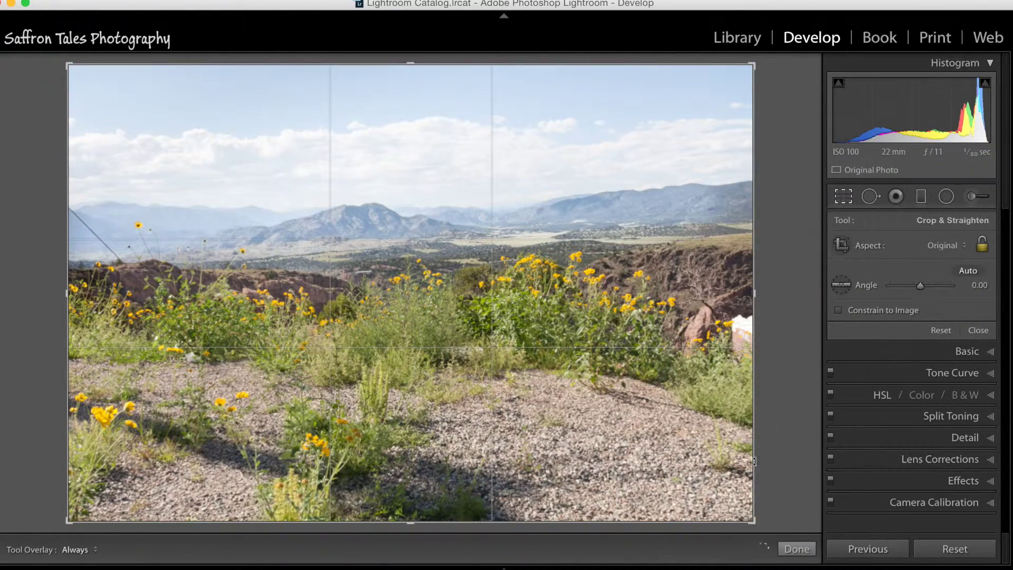
pyautogui.click(797, 550)
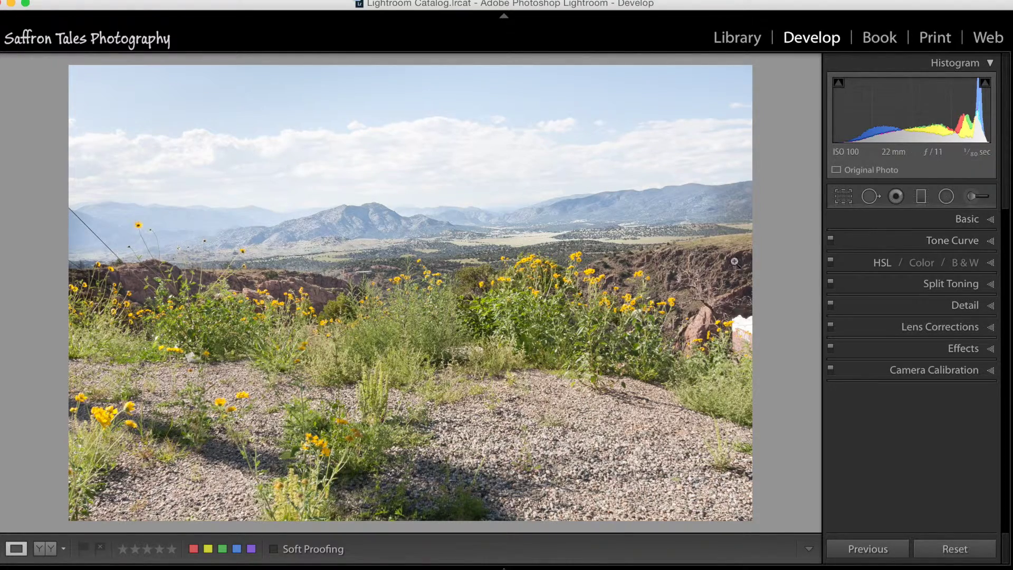
# Step: Set the basic adjustments: Highlights −100, Shadows +100, Whites +32, Blacks −36, Clarity +6 and Vibrance +1
pyautogui.click(916, 219)
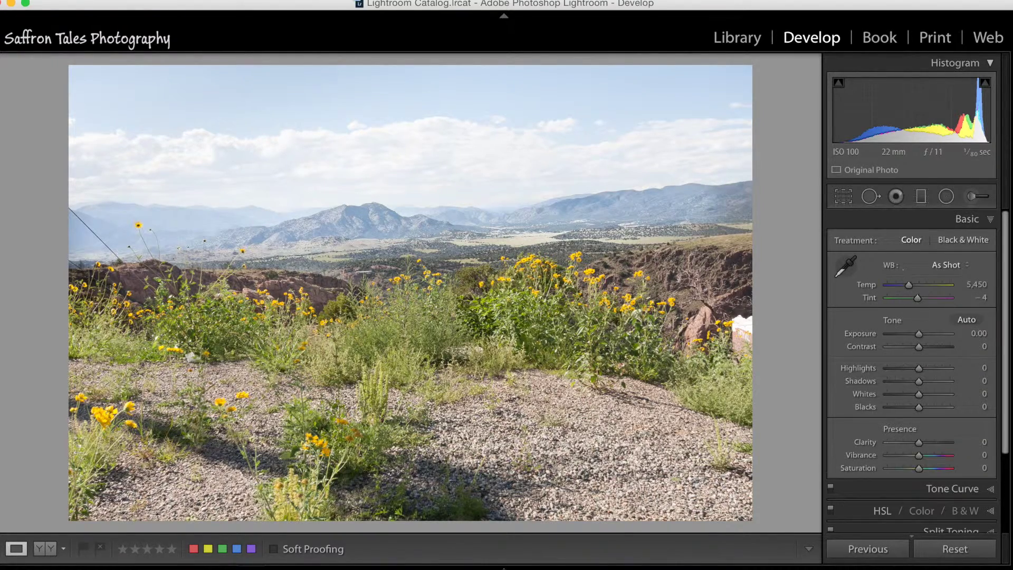
pyautogui.moveTo(919, 368); pyautogui.dragTo(917, 368)
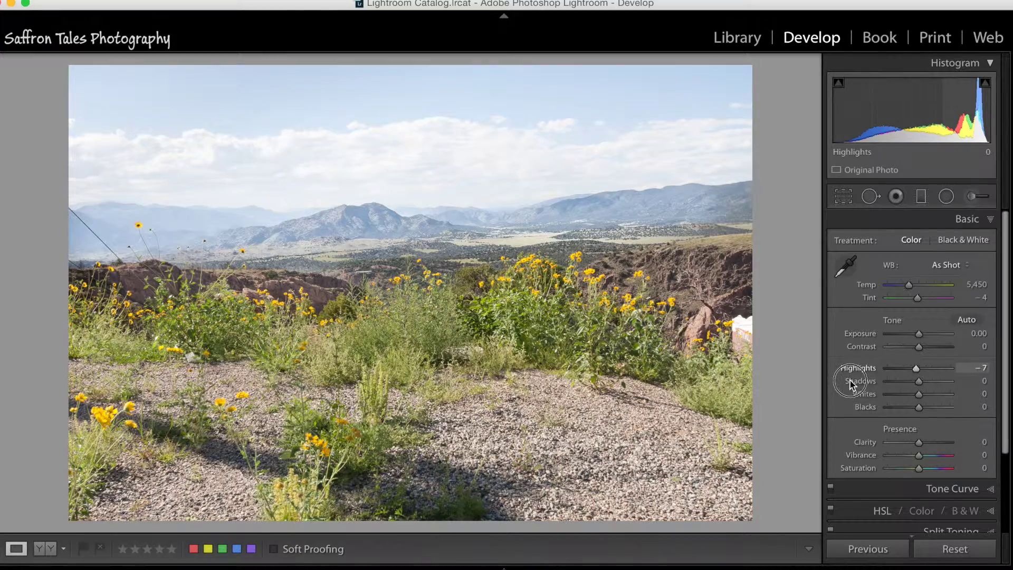
pyautogui.moveTo(857, 381); pyautogui.dragTo(853, 363)
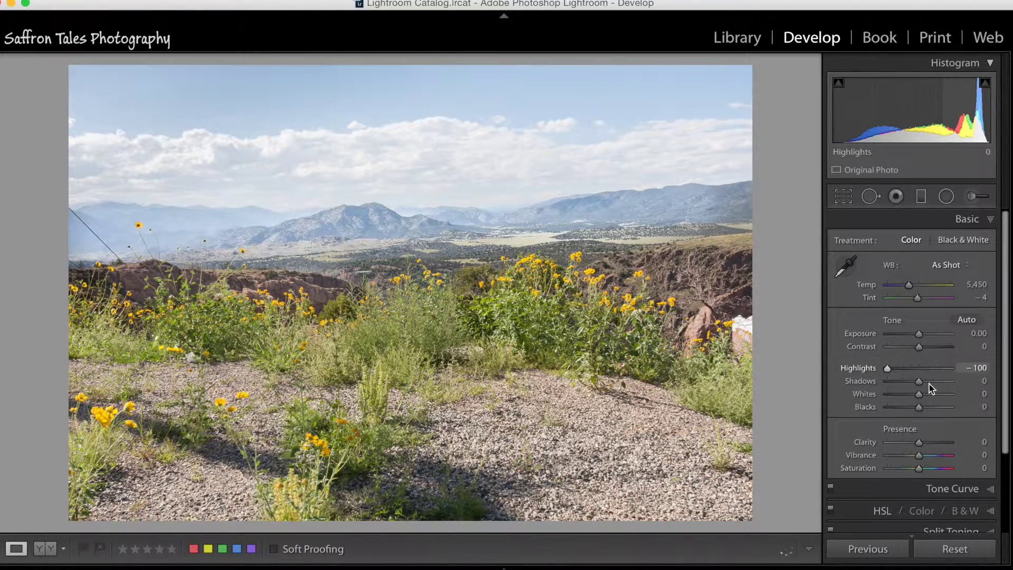
pyautogui.moveTo(923, 389); pyautogui.dragTo(961, 384)
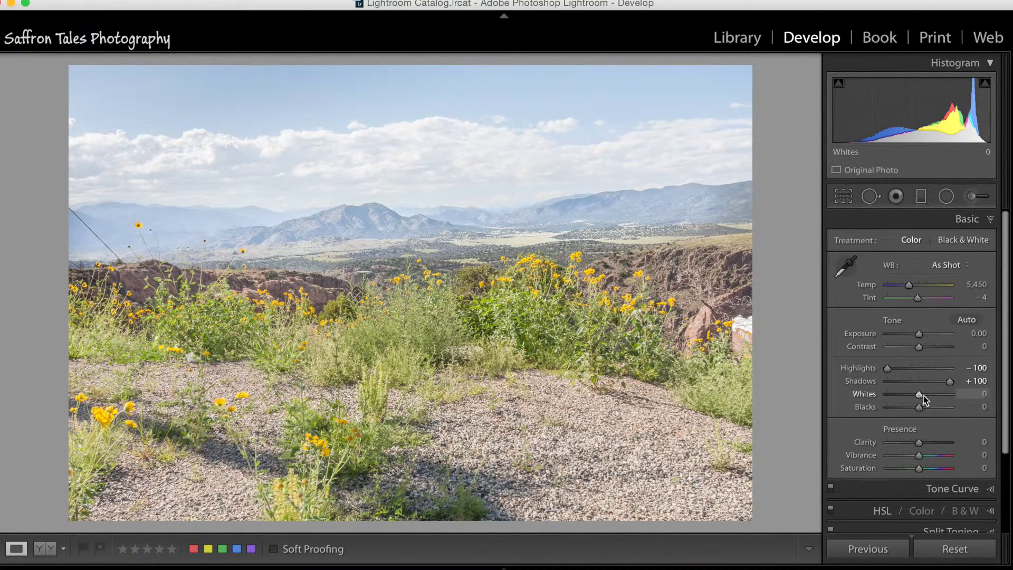
pyautogui.moveTo(922, 399)
pyautogui.mouseDown()
pyautogui.moveTo(931, 394)
pyautogui.moveTo(916, 412)
pyautogui.mouseUp()
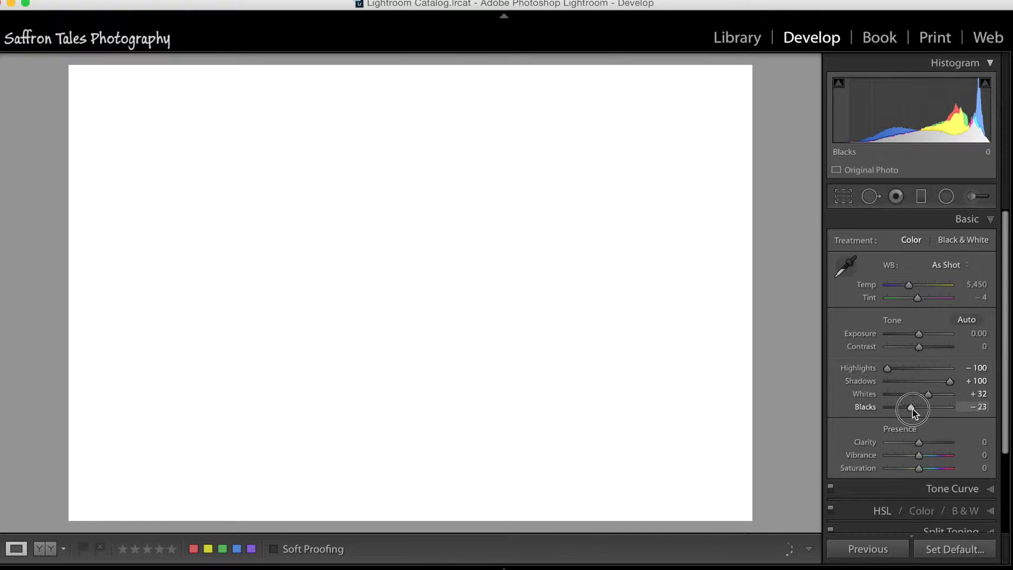
pyautogui.moveTo(912, 412); pyautogui.dragTo(914, 412)
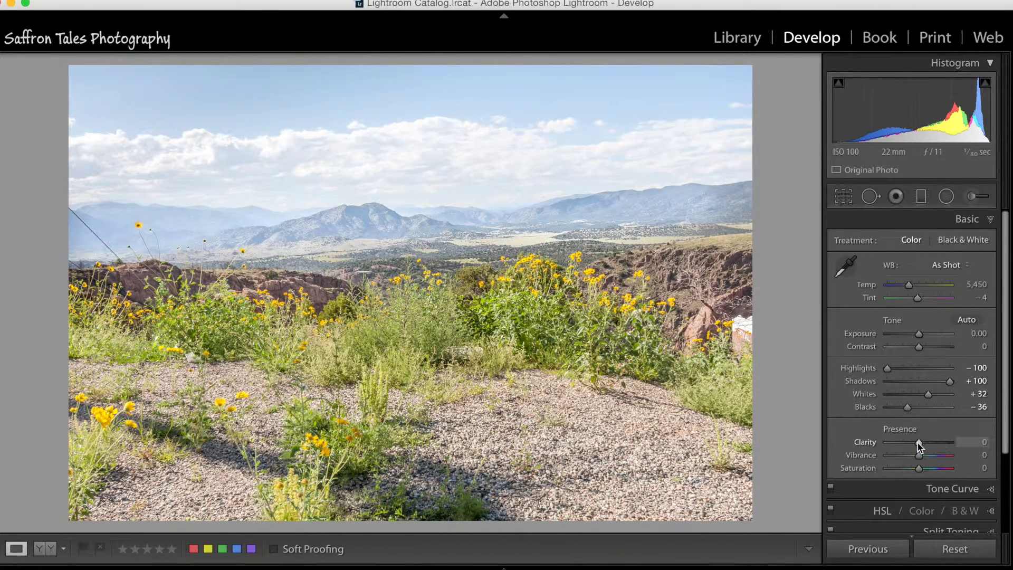
pyautogui.moveTo(922, 448); pyautogui.dragTo(922, 460)
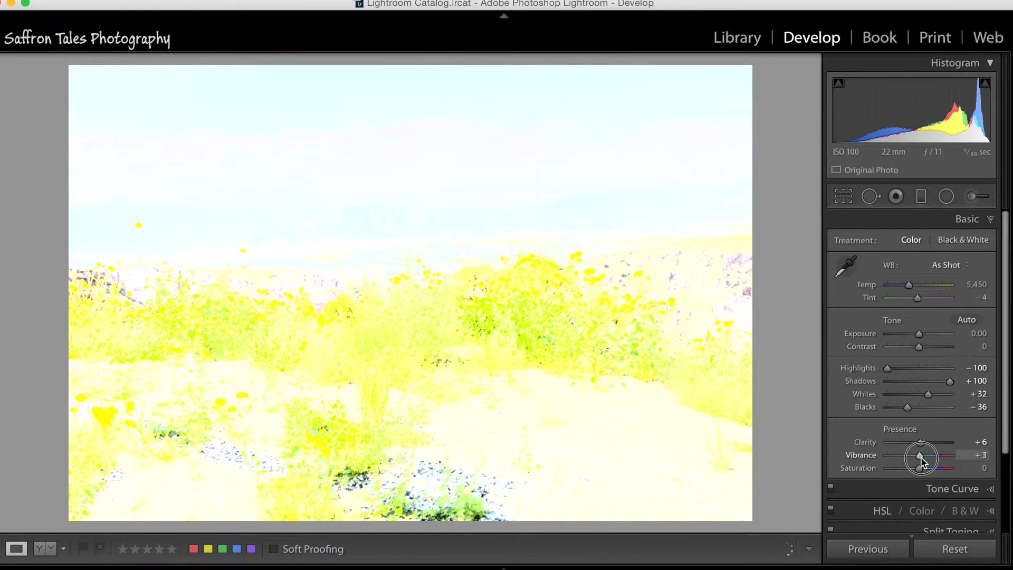
pyautogui.doubleClick(923, 461)
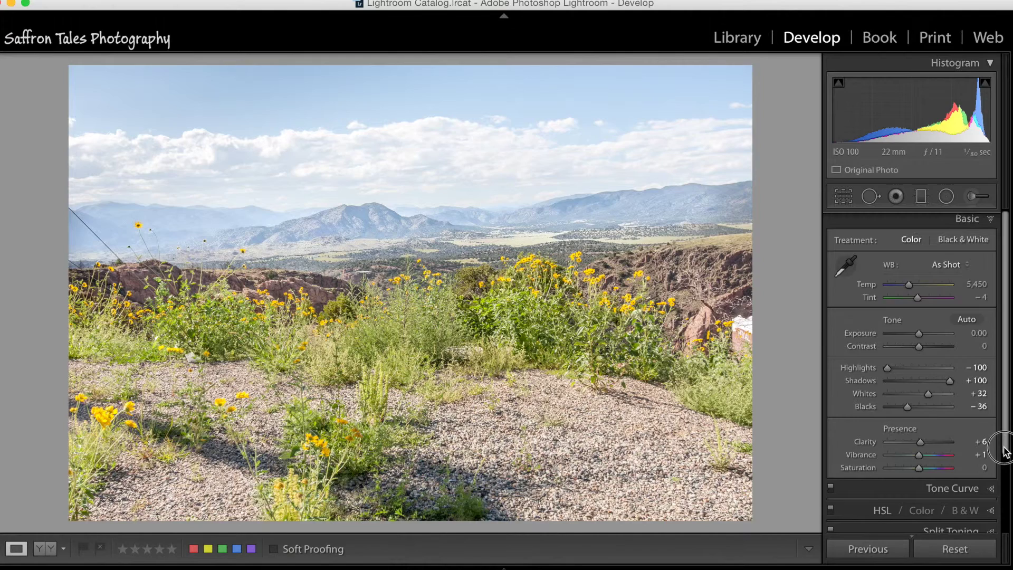
# Step: Try darkening the sky with the HSL targeted luminance adjustment, bringing Blue to −56 and Aqua to −3
pyautogui.moveTo(1006, 448); pyautogui.dragTo(1006, 517)
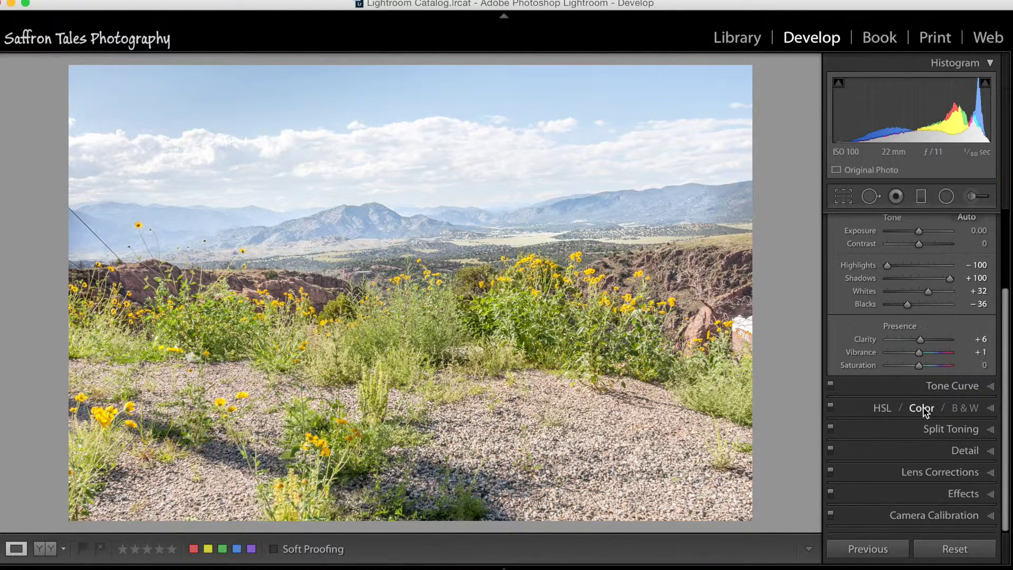
pyautogui.click(882, 409)
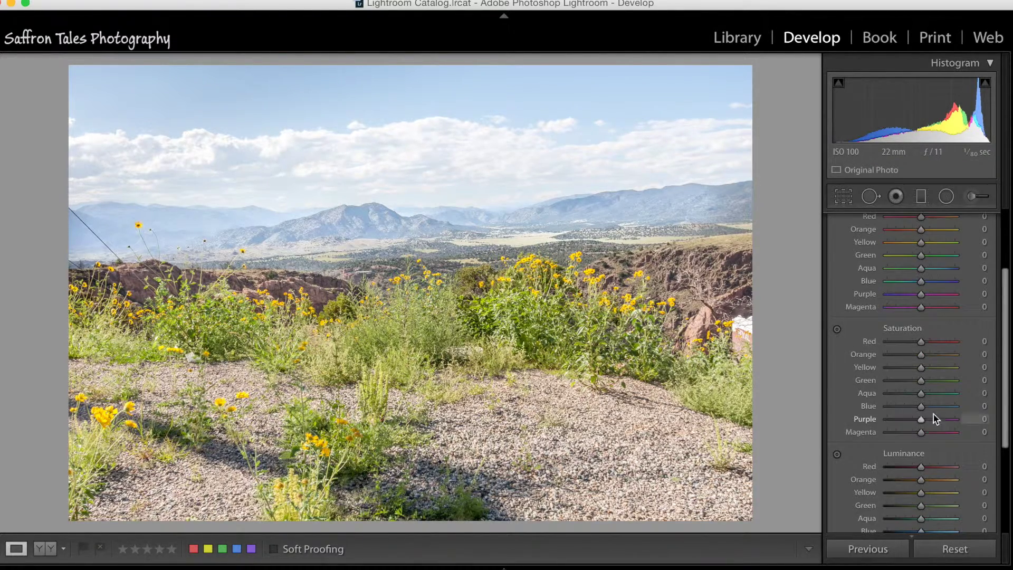
pyautogui.moveTo(1006, 384); pyautogui.dragTo(998, 340)
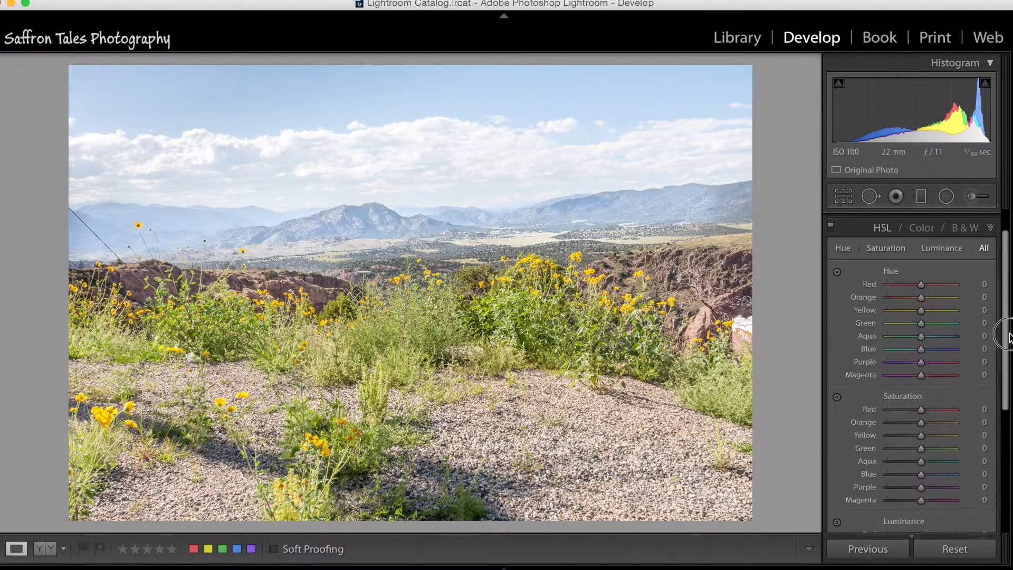
pyautogui.click(945, 283)
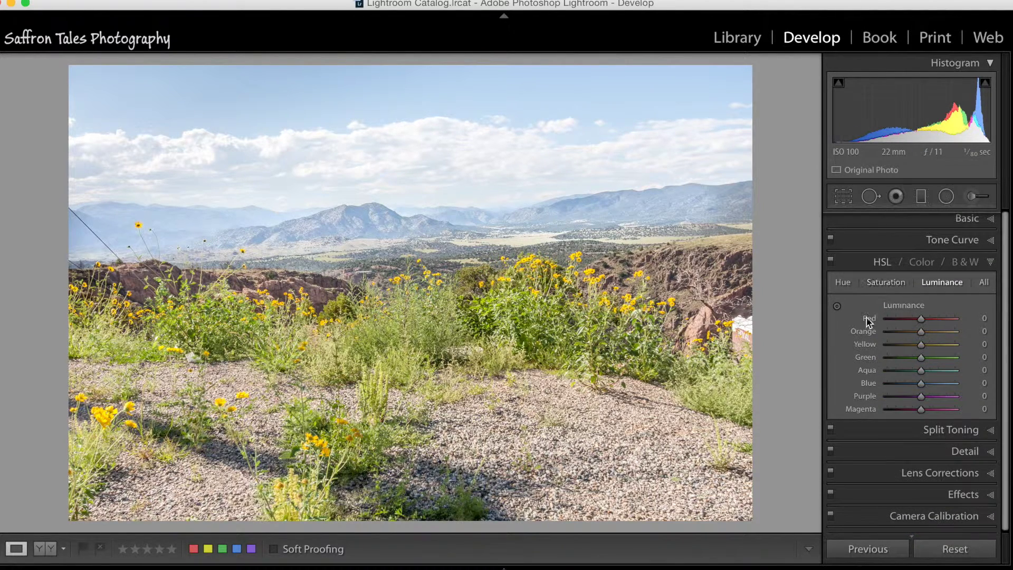
pyautogui.click(838, 307)
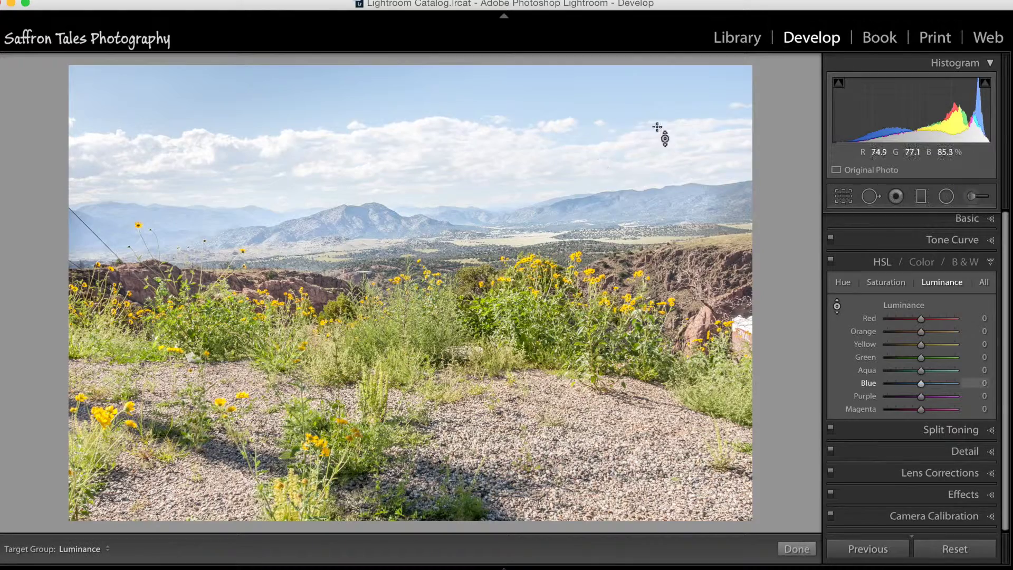
pyautogui.moveTo(369, 95)
pyautogui.mouseDown()
pyautogui.moveTo(369, 150)
pyautogui.moveTo(369, 76)
pyautogui.moveTo(369, 86)
pyautogui.mouseUp()
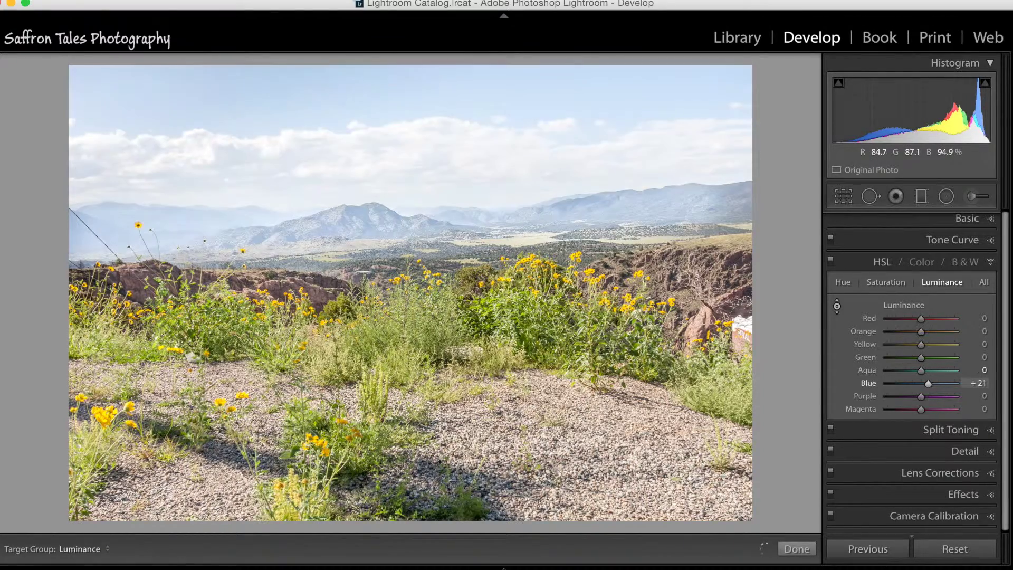
pyautogui.moveTo(369, 83); pyautogui.dragTo(369, 109)
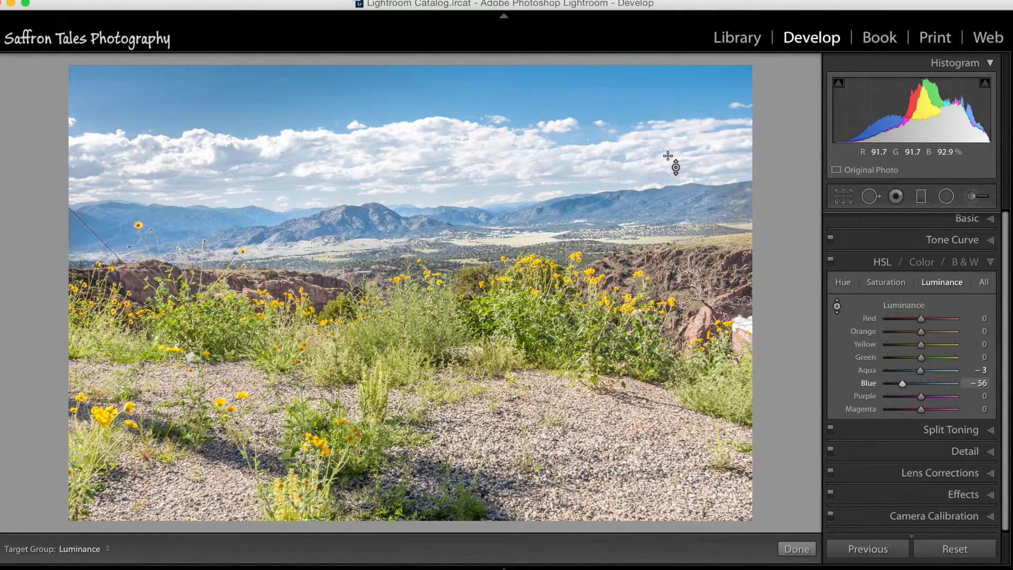
# Step: Undo the sky's HSL luminance adjustments and leave the targeted adjustment
pyautogui.press('super+z')
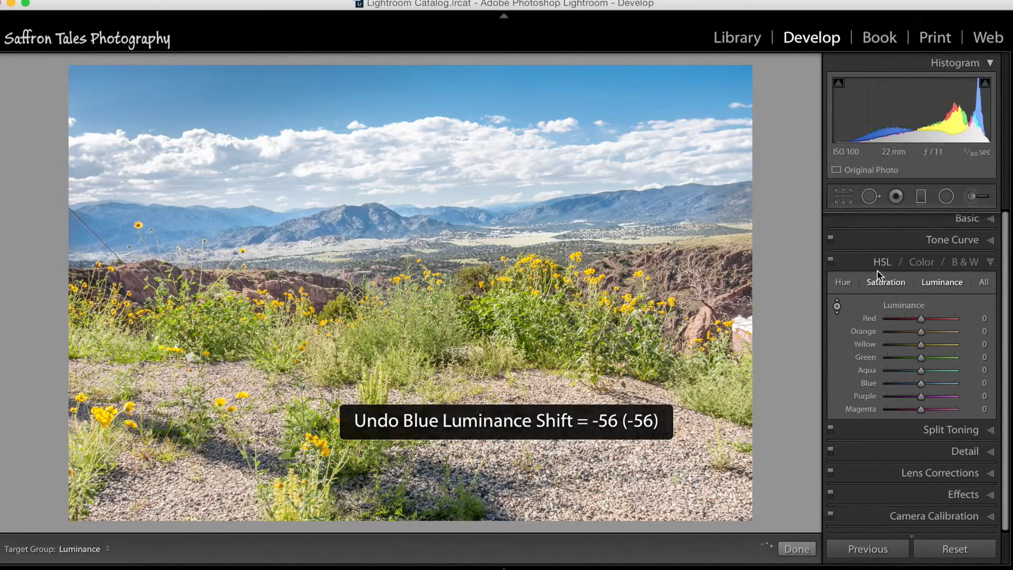
pyautogui.click(837, 308)
pyautogui.click(860, 262)
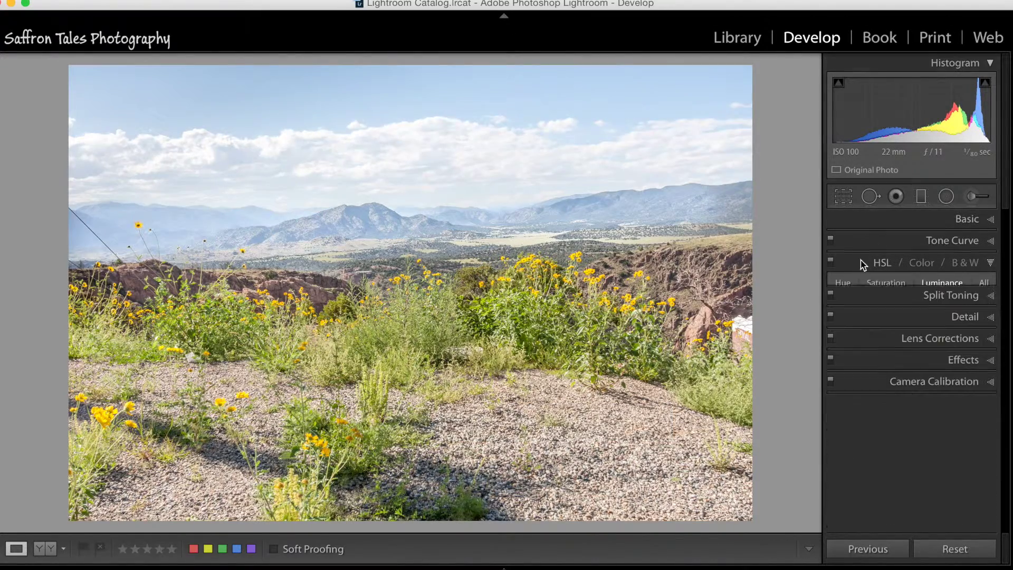
# Step: Delete the existing graduated filter near the distant hills at the photo's left
pyautogui.click(921, 197)
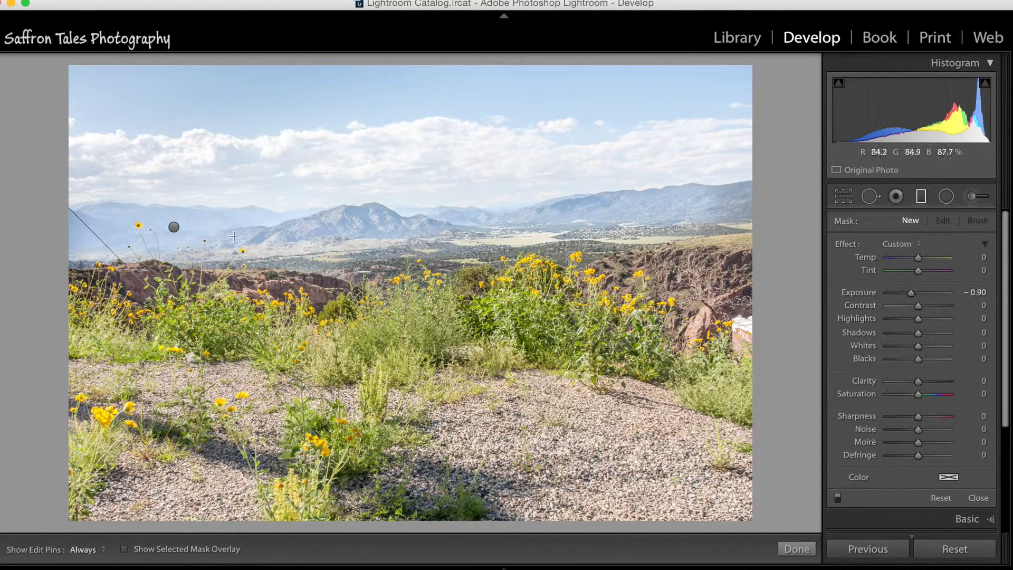
pyautogui.rightClick(177, 233)
pyautogui.click(179, 237)
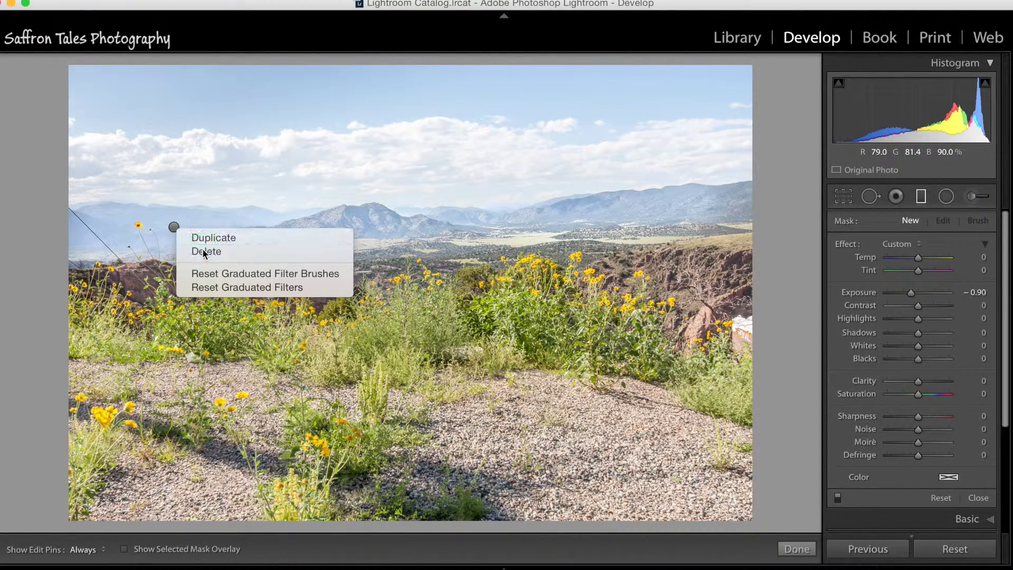
pyautogui.press('Delete')
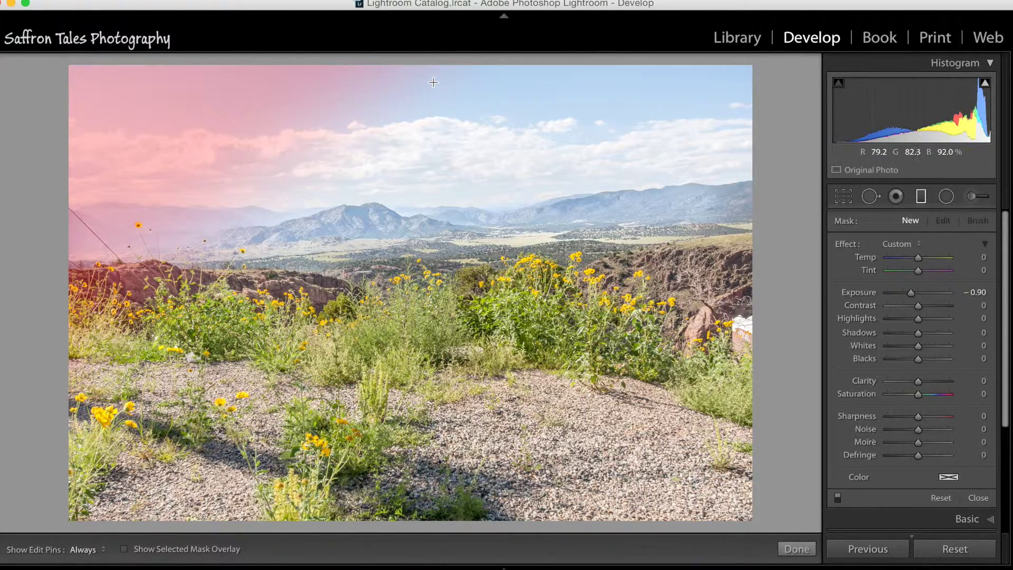
# Step: Draw a horizontal graduated filter with Exposure −0.90 from the upper sky down to just below the mountains, and finish editing it
pyautogui.moveTo(433, 83); pyautogui.dragTo(434, 101)
pyautogui.moveTo(440, 200); pyautogui.dragTo(453, 284)
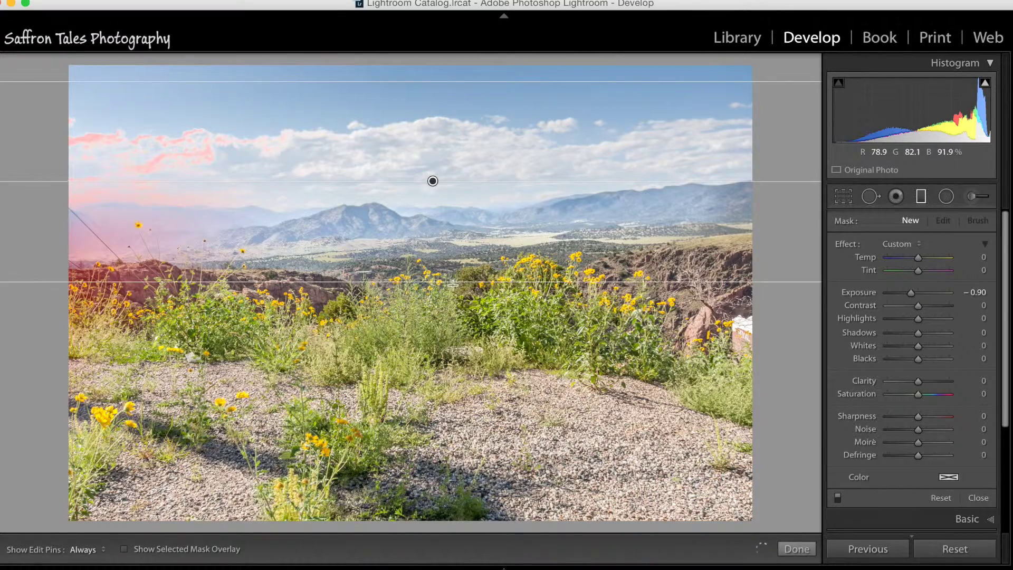
pyautogui.moveTo(512, 228); pyautogui.dragTo(511, 228)
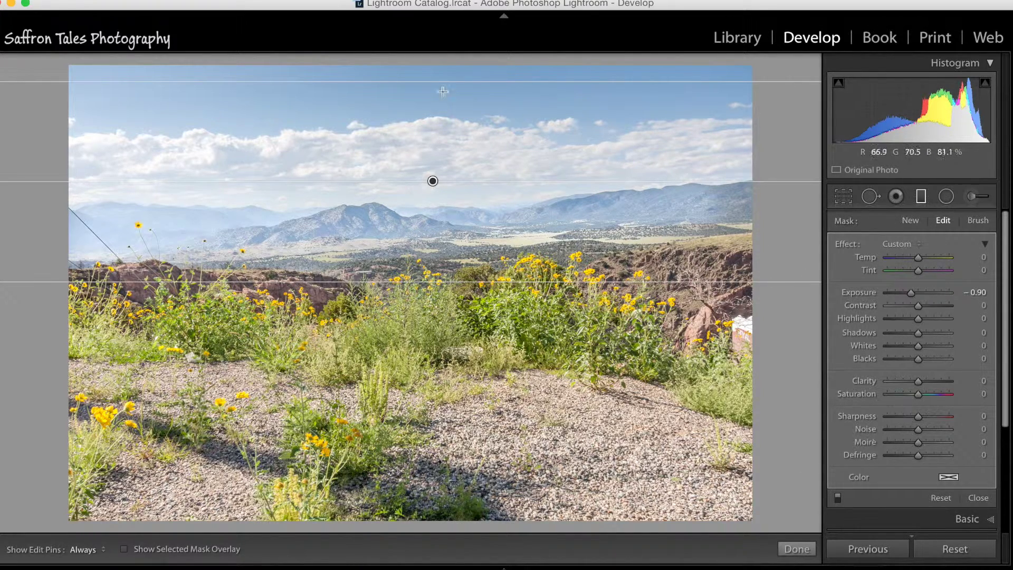
pyautogui.click(797, 549)
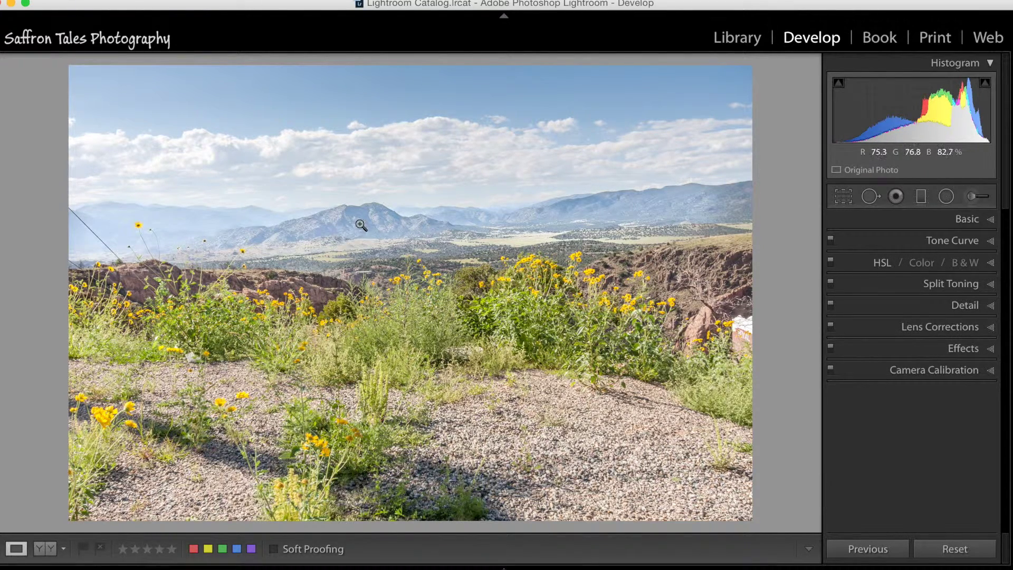
# Step: Try Dehaze on the whole photo with amounts of −36 and +28, and undo the adjustment
pyautogui.click(955, 349)
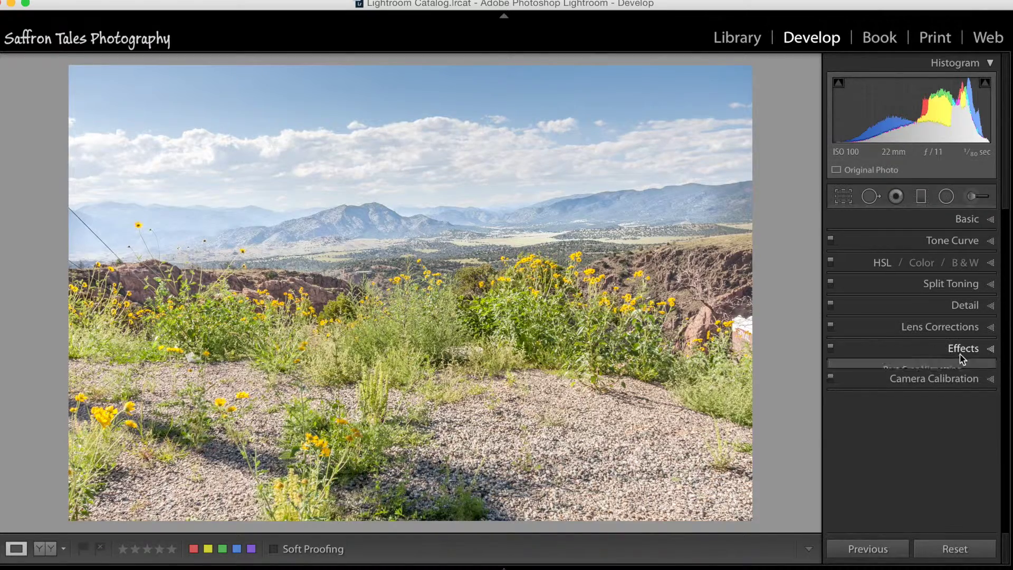
pyautogui.scroll(-2, 1007, 370)
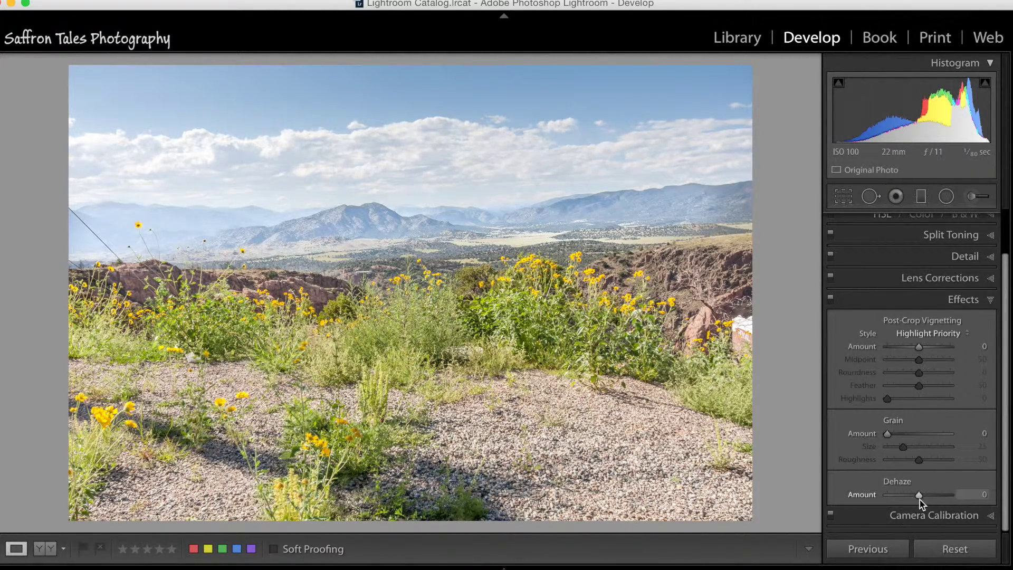
pyautogui.click(922, 499)
pyautogui.moveTo(923, 499); pyautogui.dragTo(913, 498)
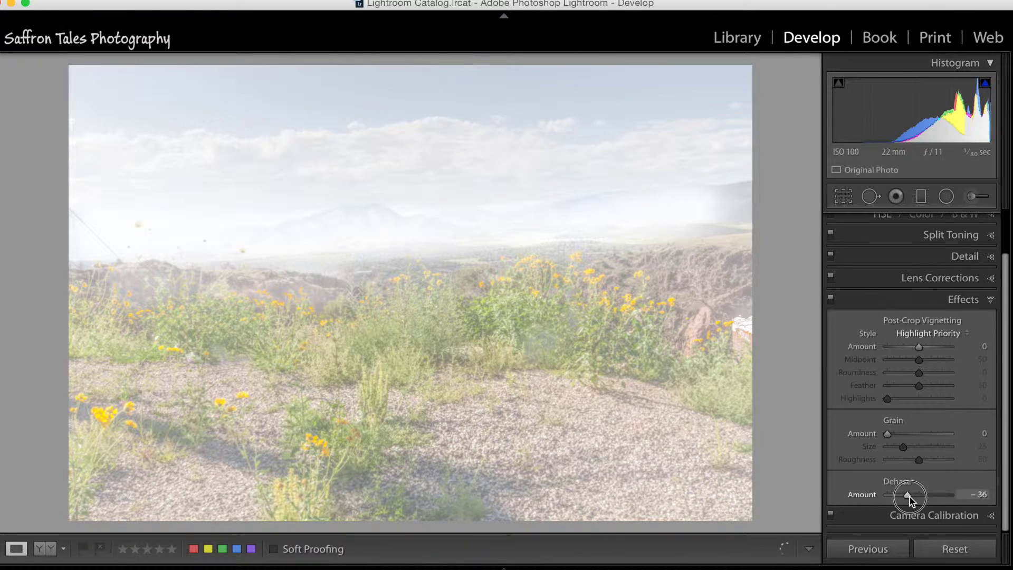
pyautogui.moveTo(909, 496); pyautogui.dragTo(933, 501)
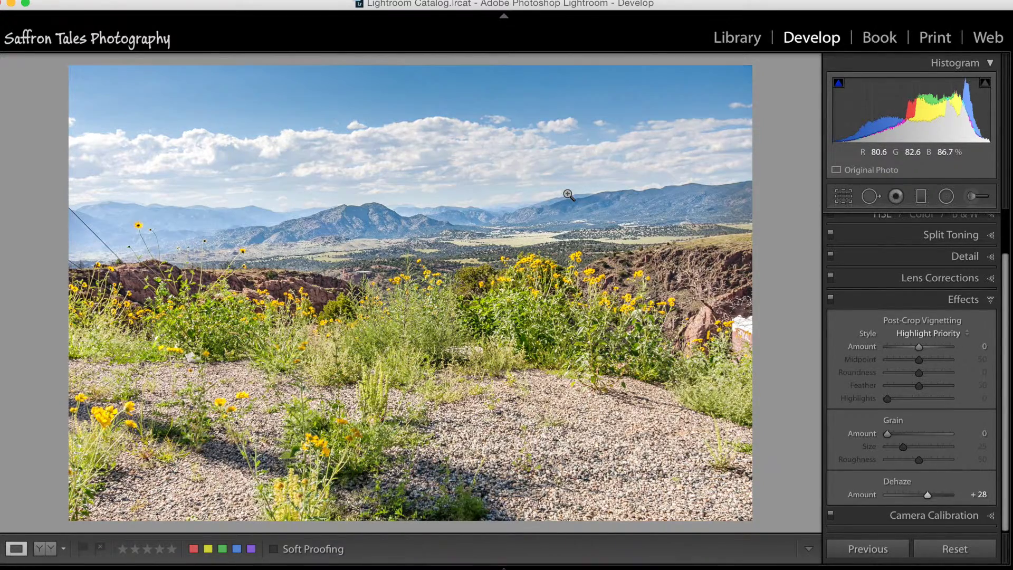
pyautogui.press('super+z')
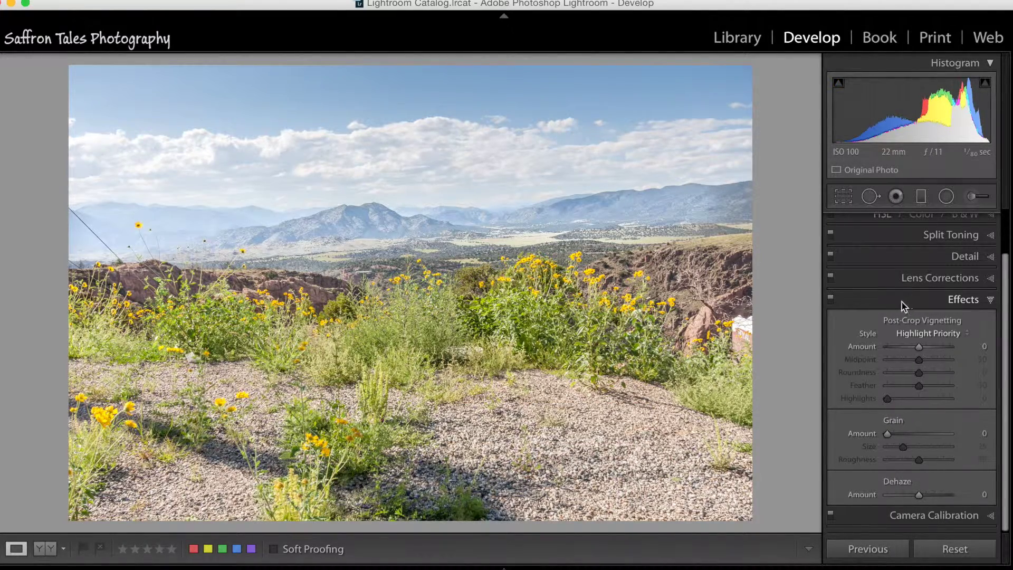
pyautogui.click(872, 302)
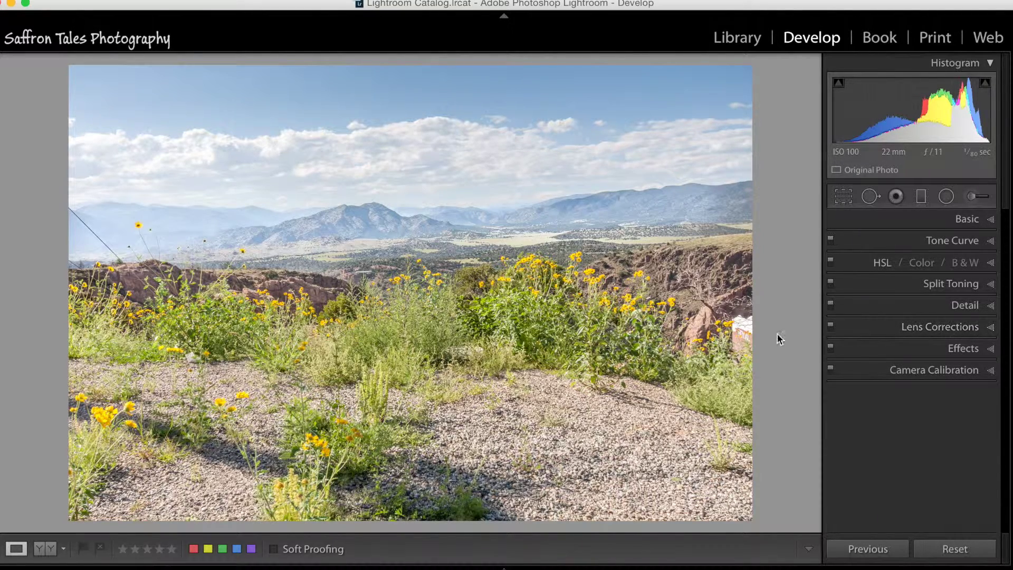
# Step: Open the landscape photo from Lightroom in Adobe Photoshop CC 2015 for further editing
pyautogui.rightClick(458, 324)
pyautogui.moveTo(522, 279)
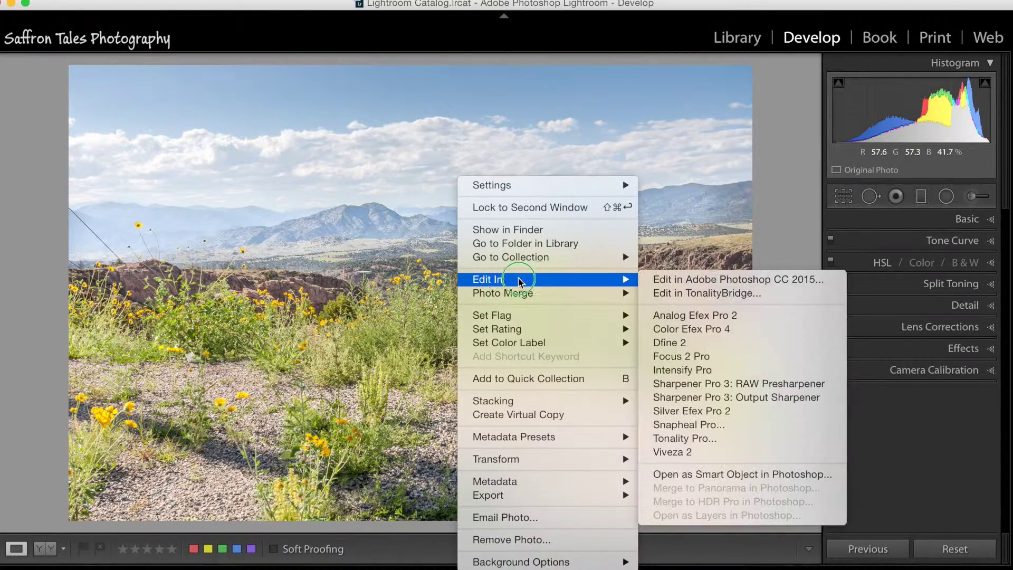
pyautogui.click(712, 280)
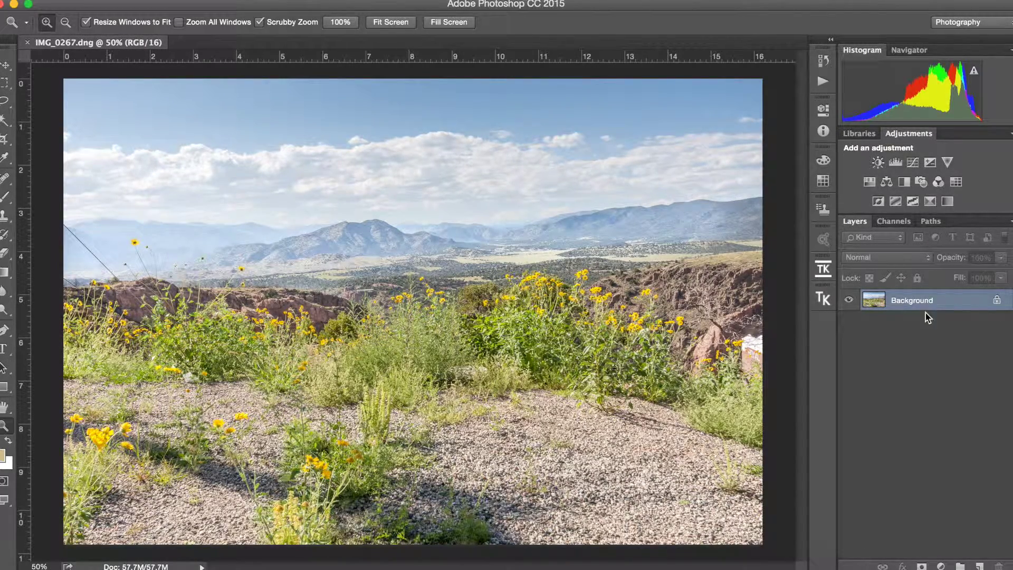
# Step: Convert the Background into an editable layer named Layer 0, duplicate it, and make the duplicate the active layer
pyautogui.doubleClick(965, 301)
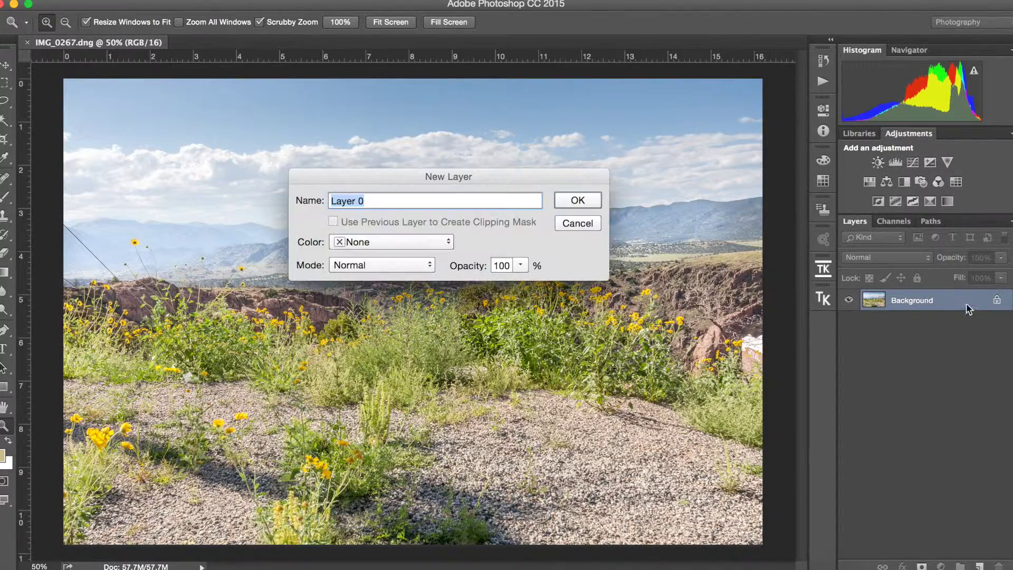
pyautogui.click(577, 201)
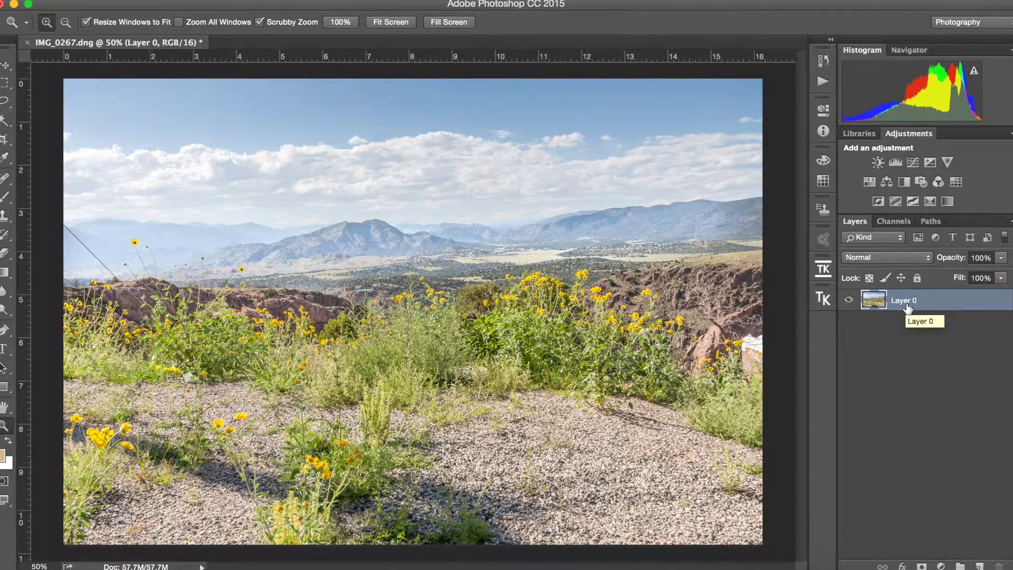
pyautogui.moveTo(924, 314); pyautogui.dragTo(982, 567)
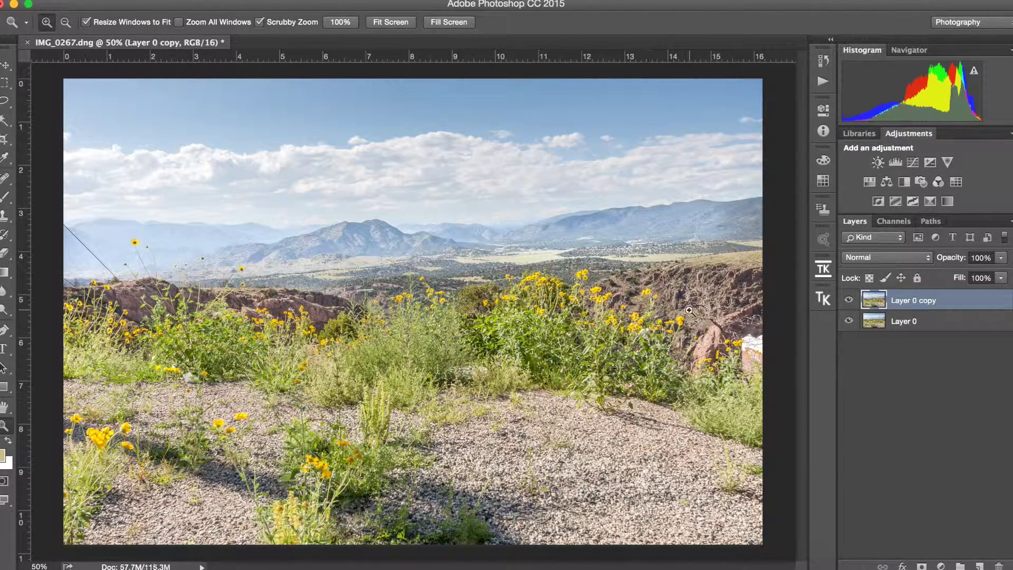
pyautogui.click(881, 326)
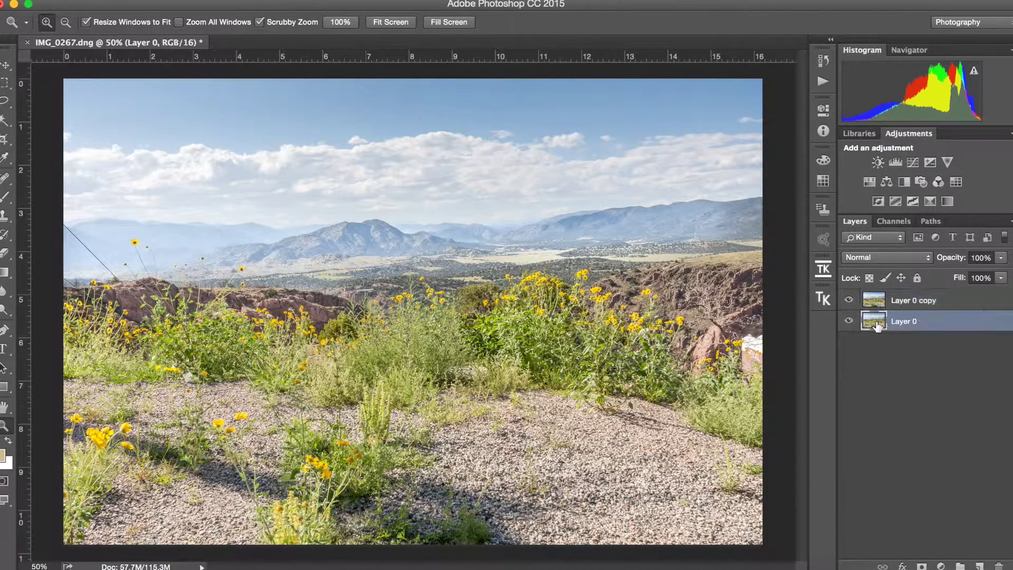
pyautogui.click(907, 309)
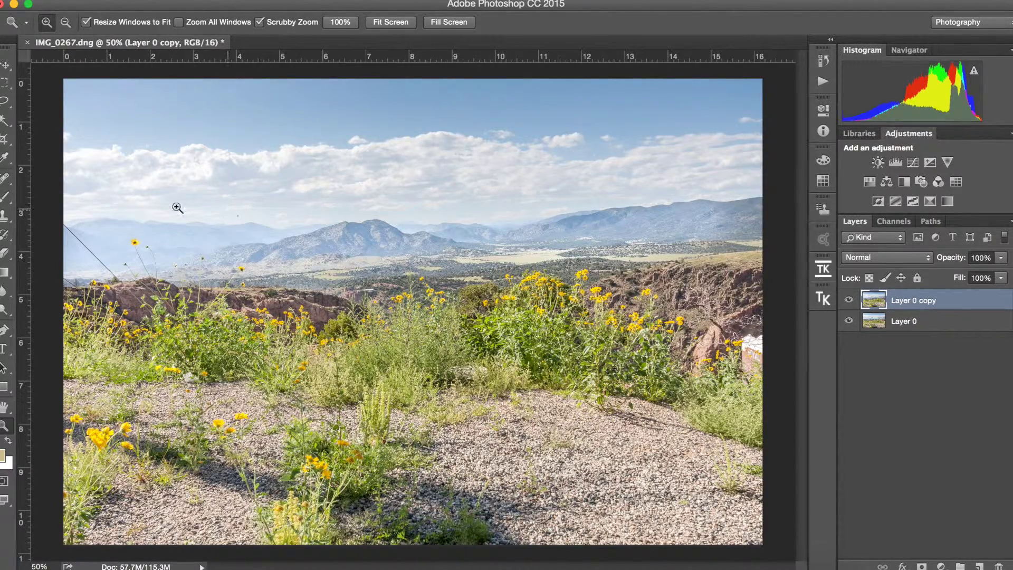
# Step: Activate the Content-Aware Move tool and review its options, keeping the mode on Move
pyautogui.click(7, 182)
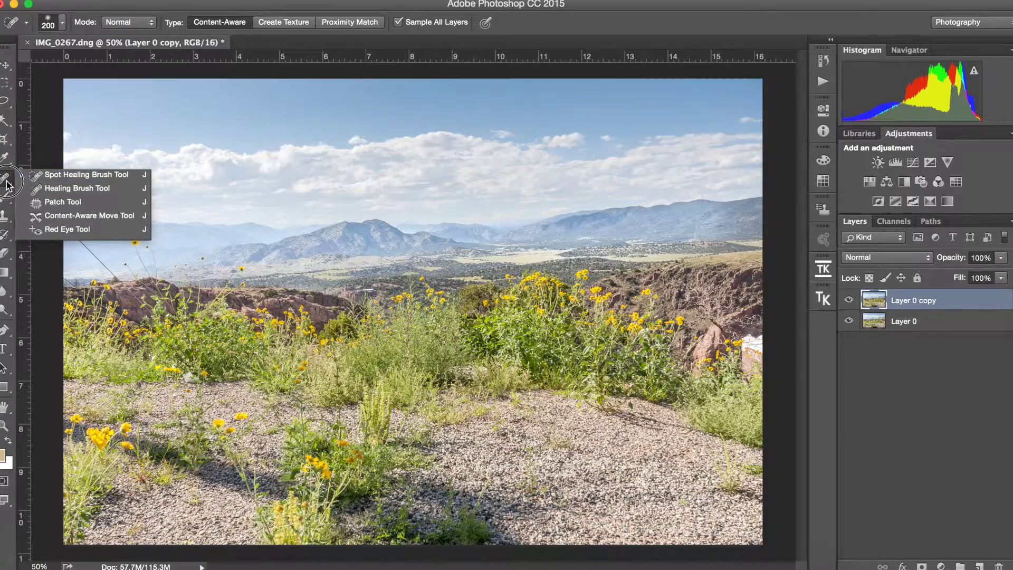
pyautogui.click(74, 222)
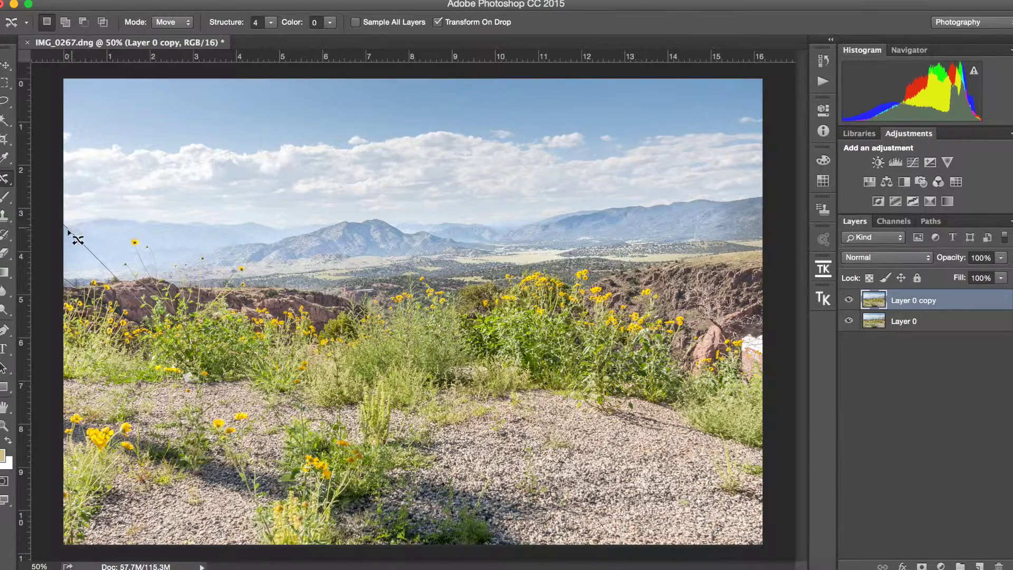
pyautogui.press('XF86MonBrightnessUp')
pyautogui.press('XF86MonBrightnessUp')
pyautogui.click(188, 23)
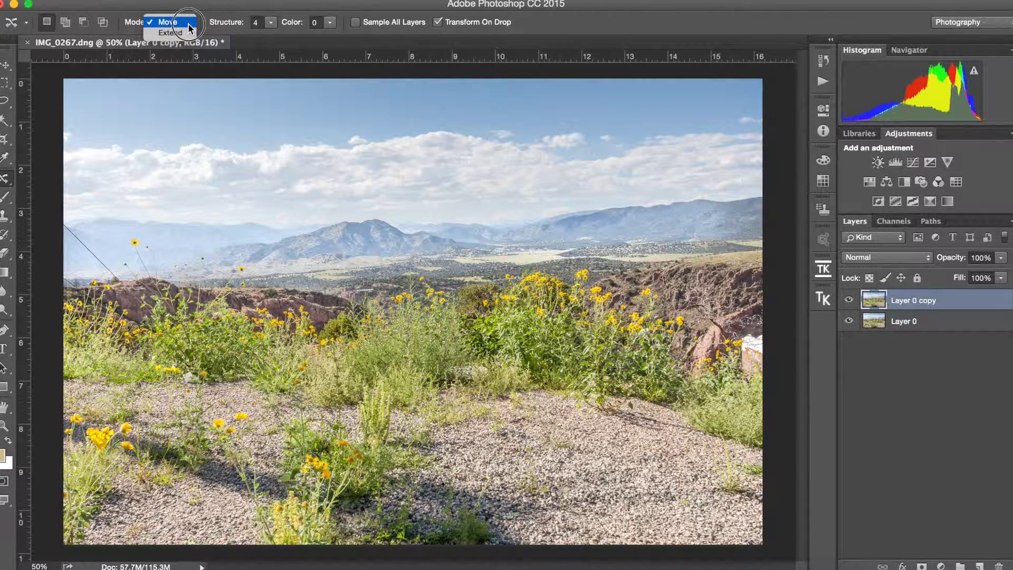
pyautogui.click(190, 24)
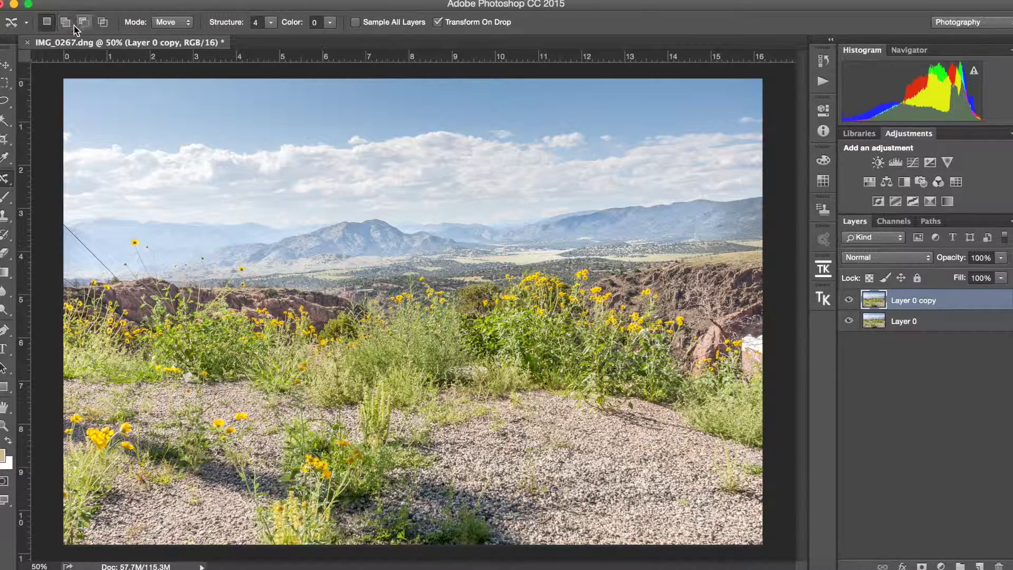
pyautogui.click(27, 28)
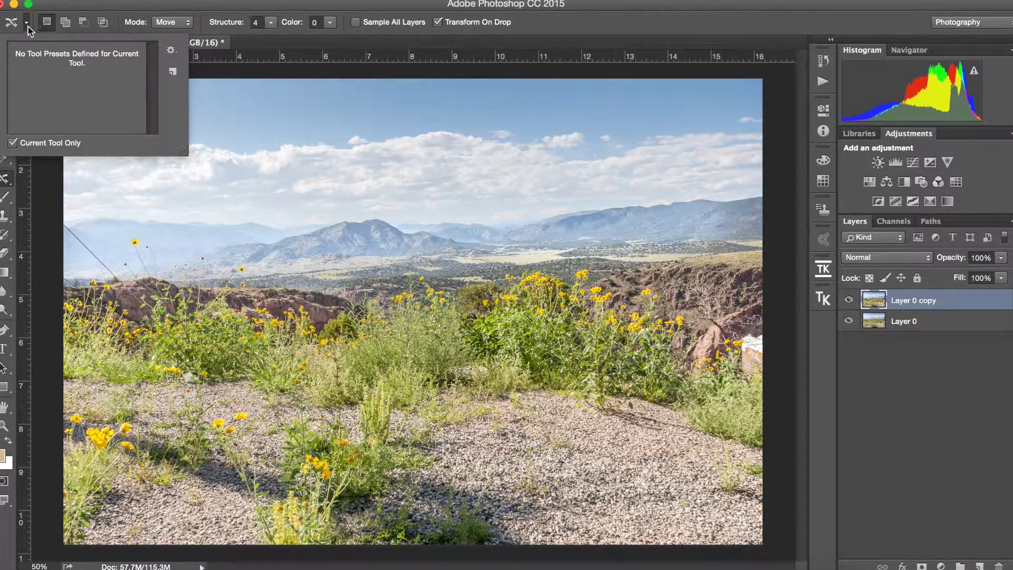
pyautogui.click(27, 27)
pyautogui.click(272, 23)
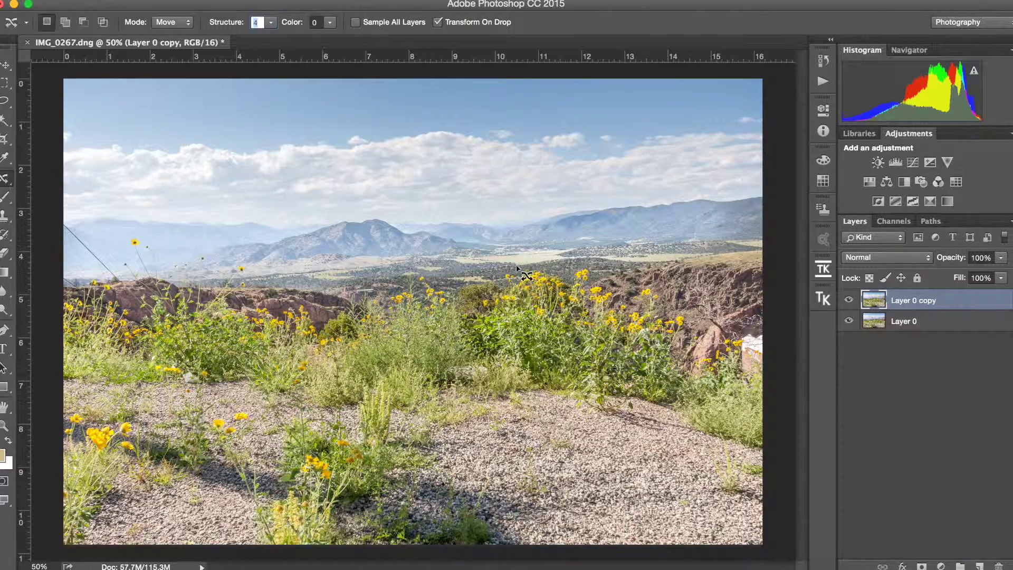
pyautogui.click(533, 272)
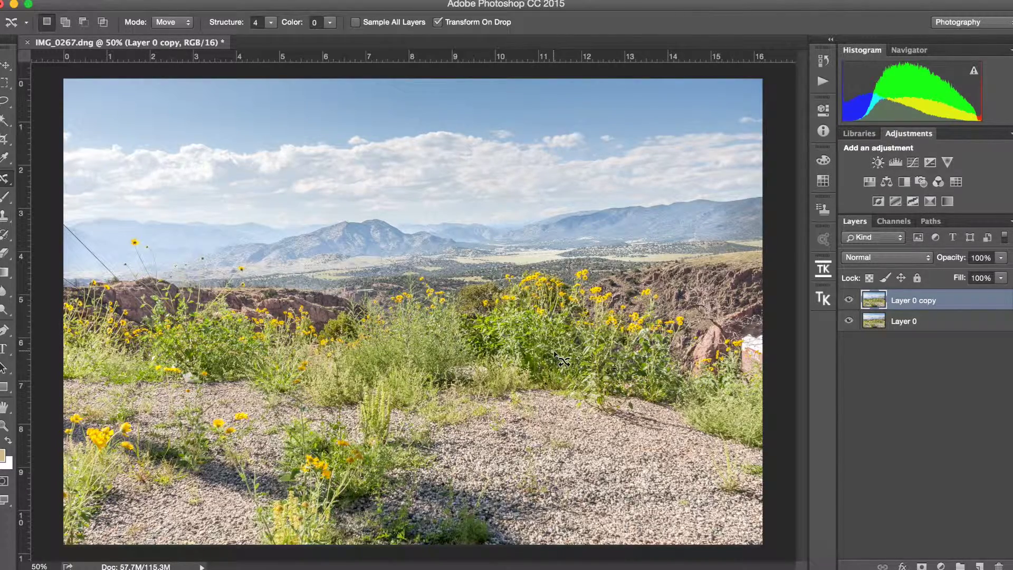
# Step: Content-aware move the outlined yellow-flower bush from right of center to left of center on the duplicate layer, and deselect it
pyautogui.moveTo(534, 350); pyautogui.dragTo(411, 328)
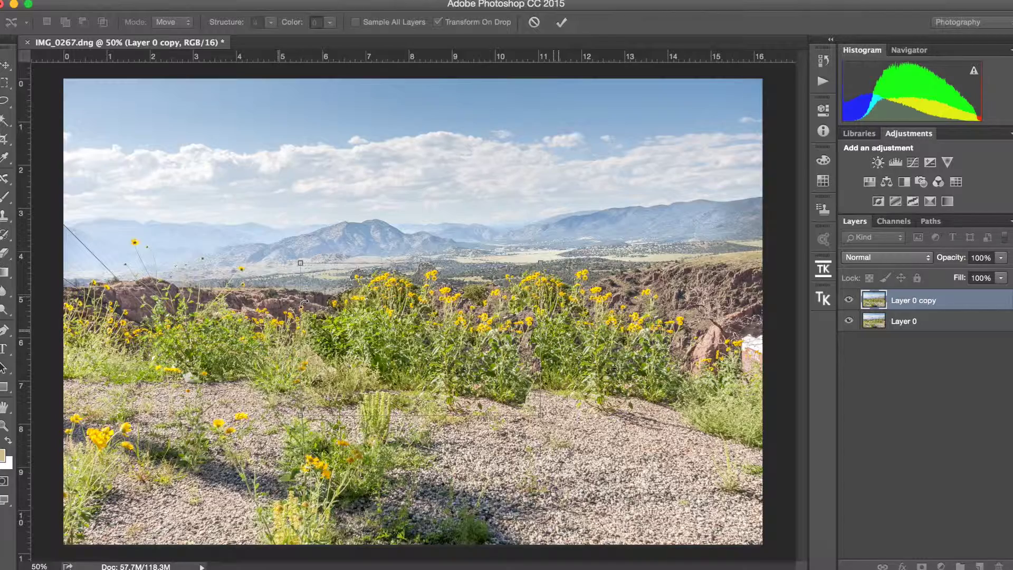
pyautogui.moveTo(359, 336)
pyautogui.mouseDown()
pyautogui.moveTo(374, 337)
pyautogui.moveTo(364, 334)
pyautogui.mouseUp()
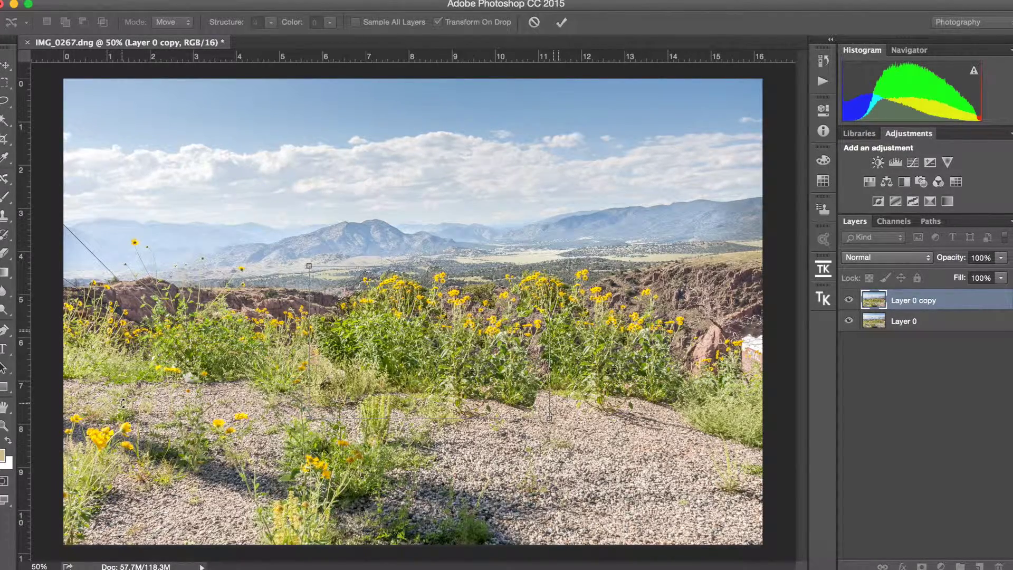
pyautogui.press('Return')
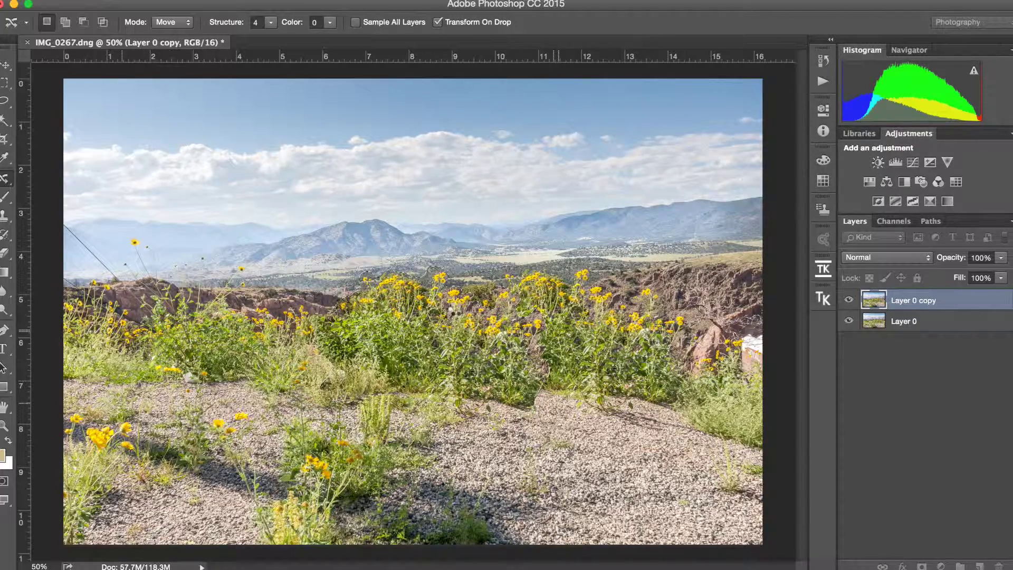
pyautogui.press('super+z')
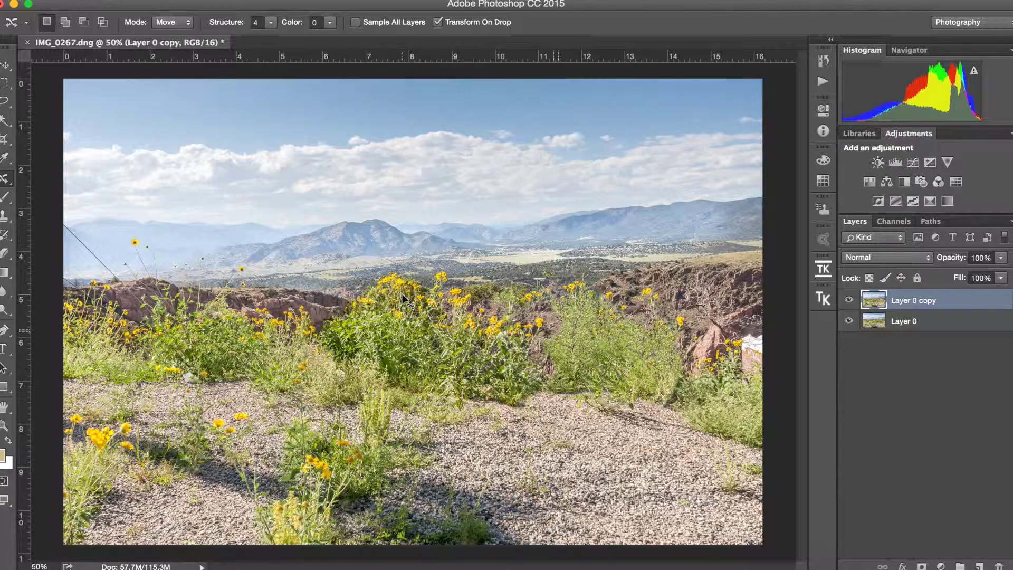
# Step: Examine the edges of the moved flower bush and the filled area at its old location up close
pyautogui.press('z')
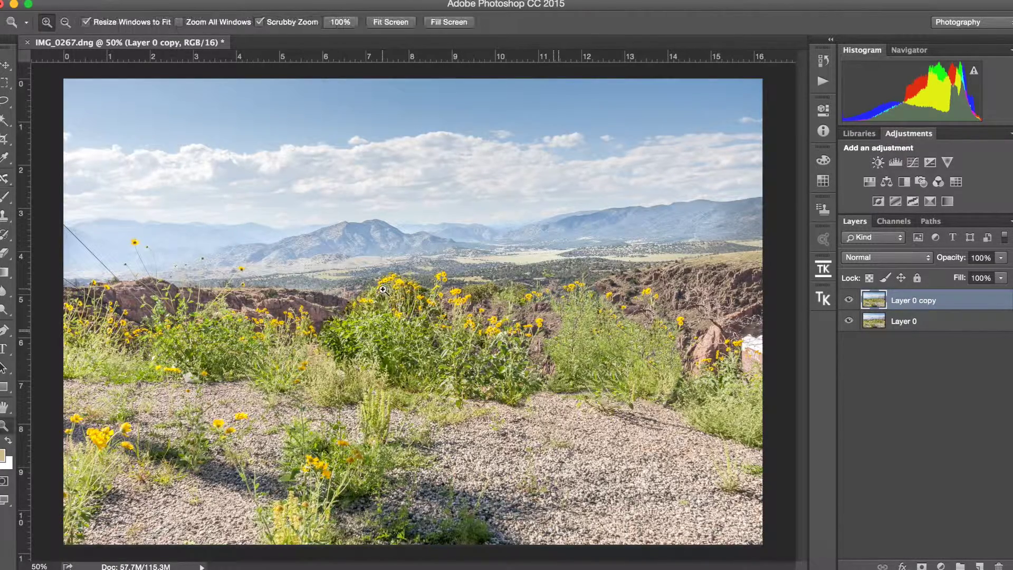
pyautogui.click(384, 290)
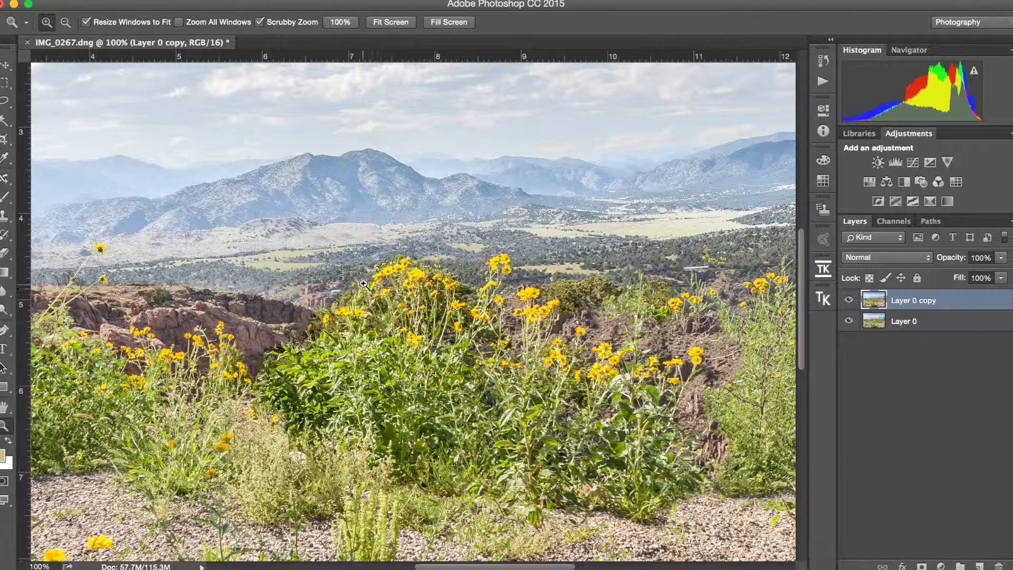
pyautogui.click(399, 282)
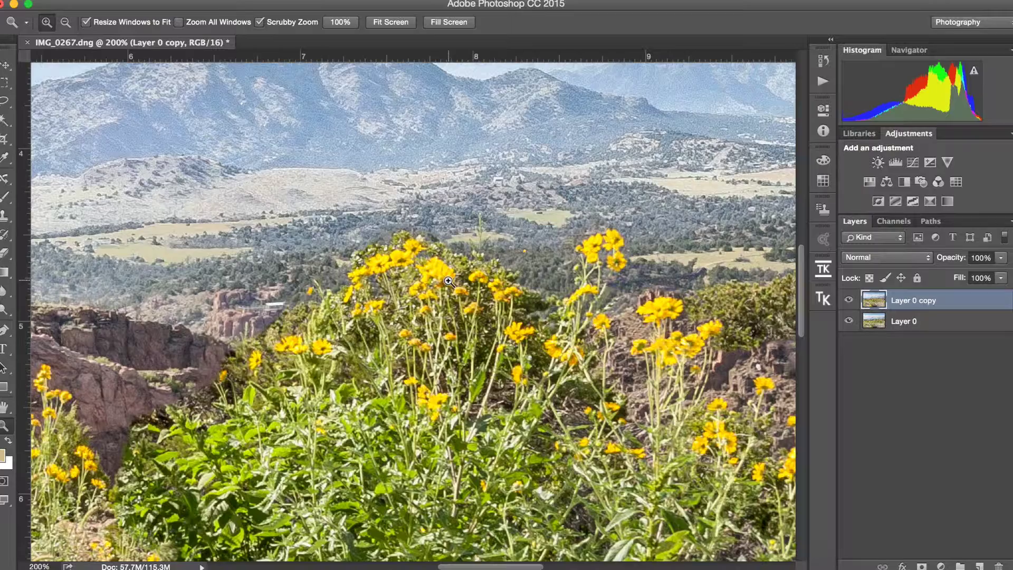
pyautogui.scroll(-5, 374, 428)
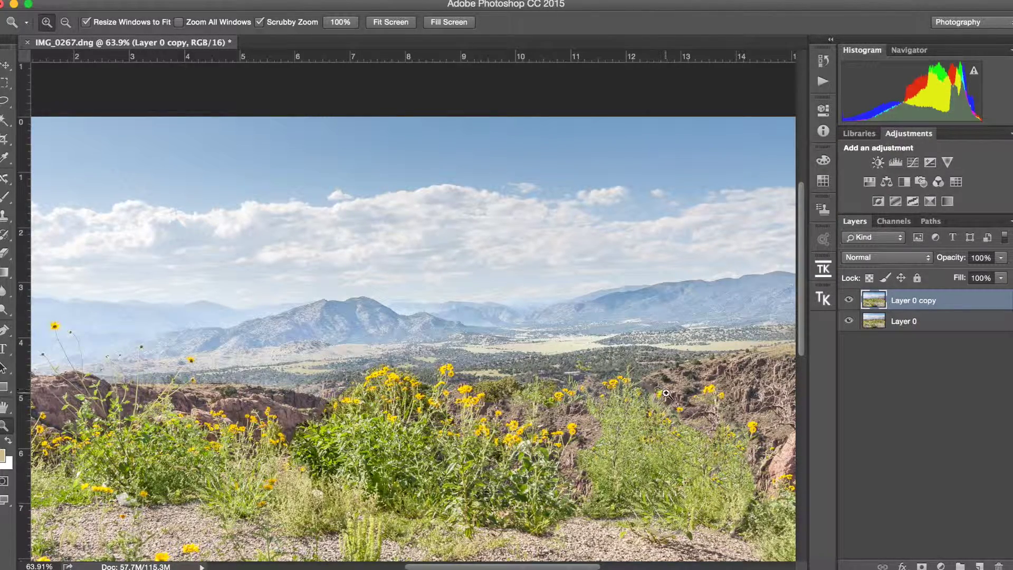
pyautogui.moveTo(649, 398); pyautogui.dragTo(594, 417)
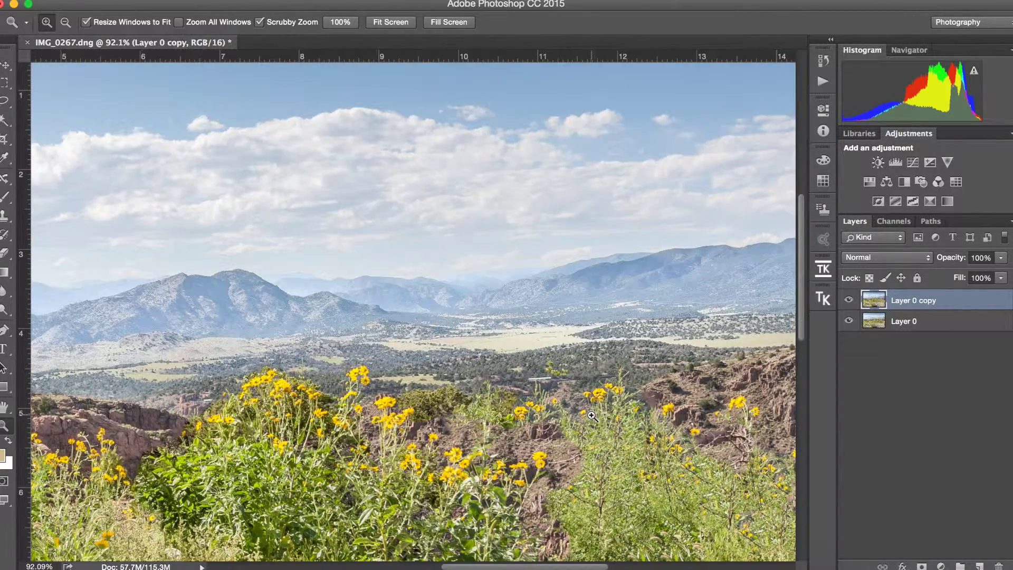
pyautogui.moveTo(549, 510); pyautogui.dragTo(469, 454)
pyautogui.click(443, 343)
pyautogui.click(442, 344)
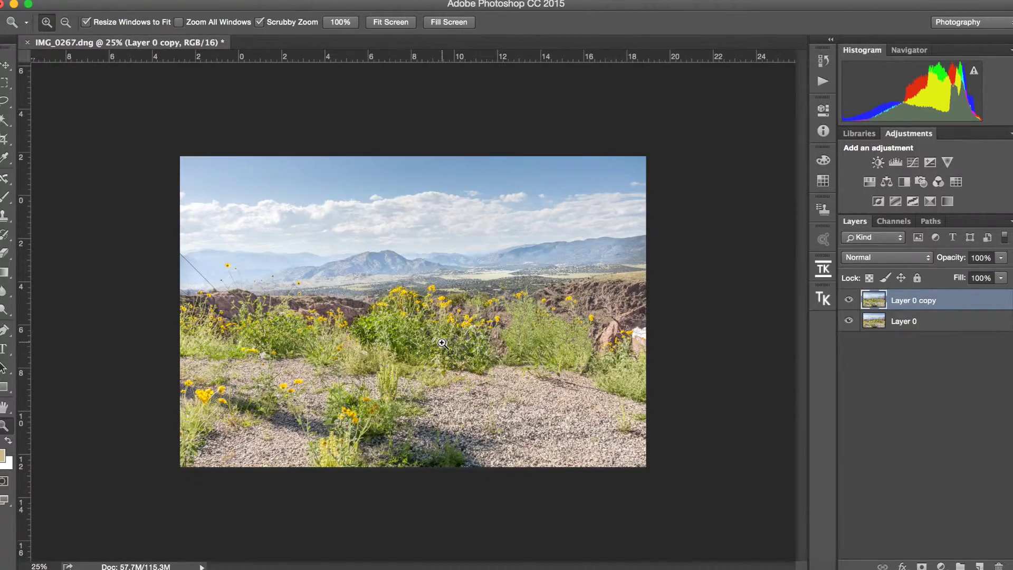
pyautogui.click(442, 343)
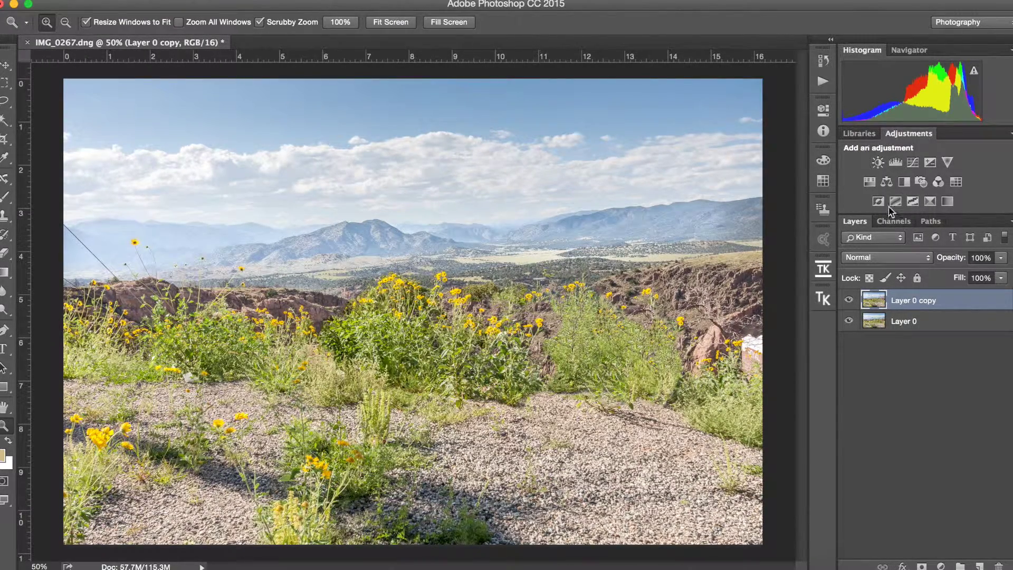
# Step: Compare the photo before and after the content-aware move using its history states, and return to the latest state
pyautogui.click(823, 61)
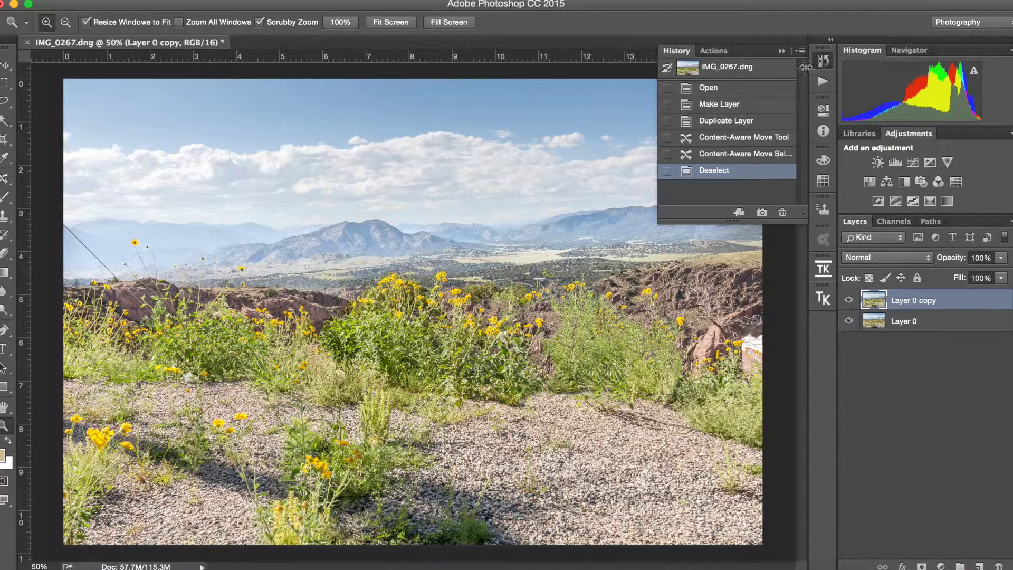
pyautogui.click(726, 138)
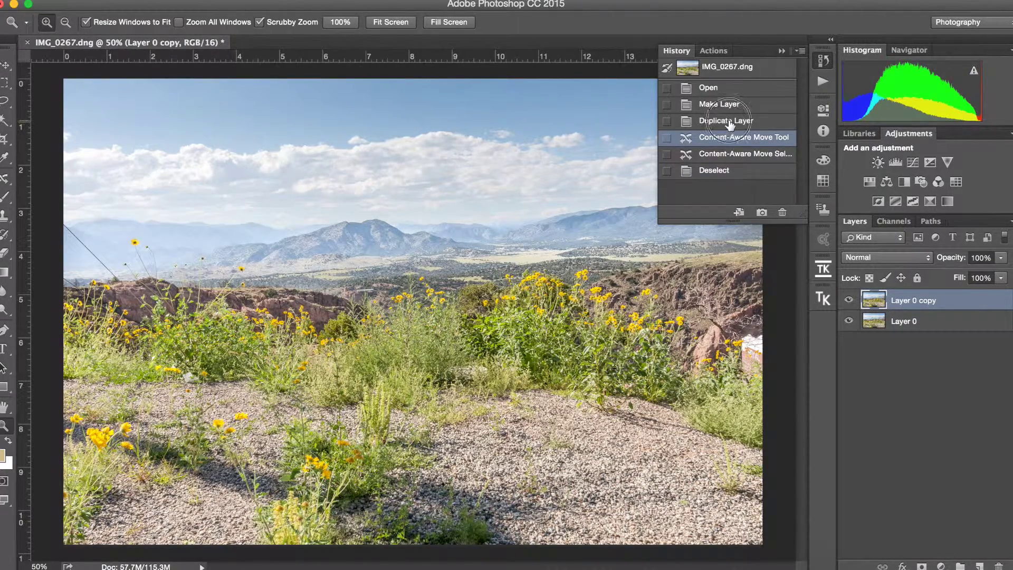
pyautogui.click(729, 125)
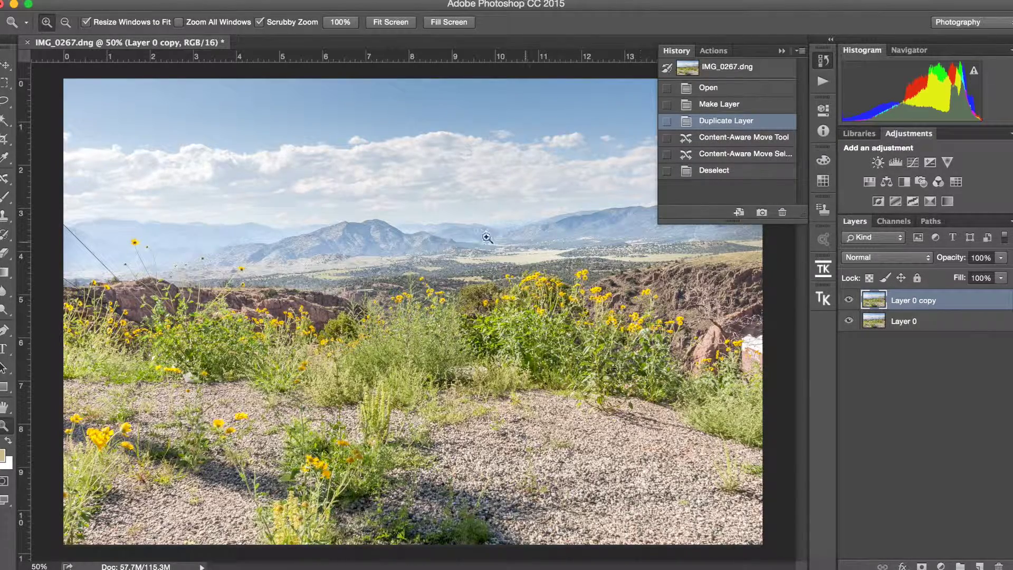
pyautogui.click(743, 172)
pyautogui.click(781, 51)
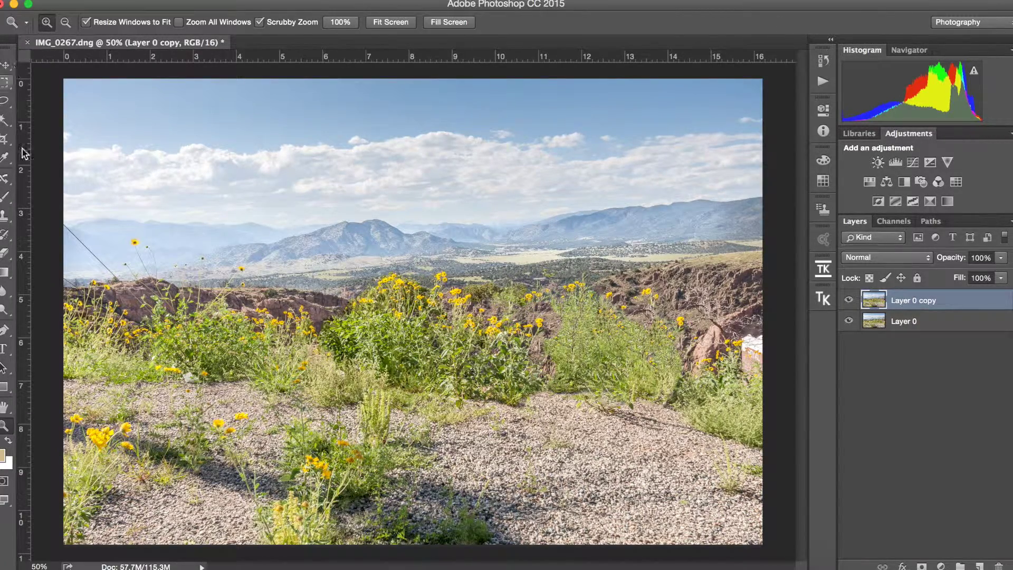
pyautogui.press('c')
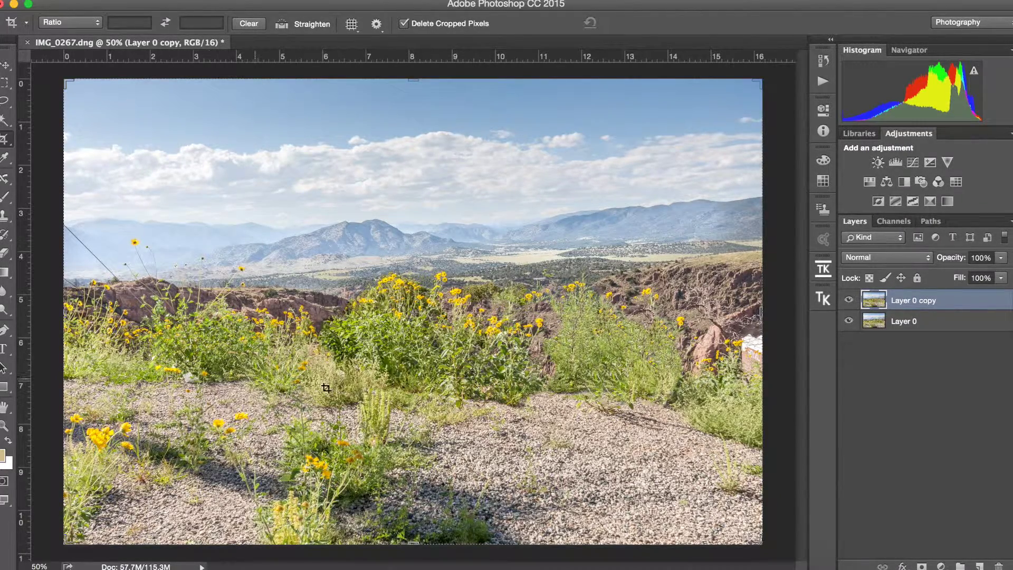
pyautogui.click(4, 65)
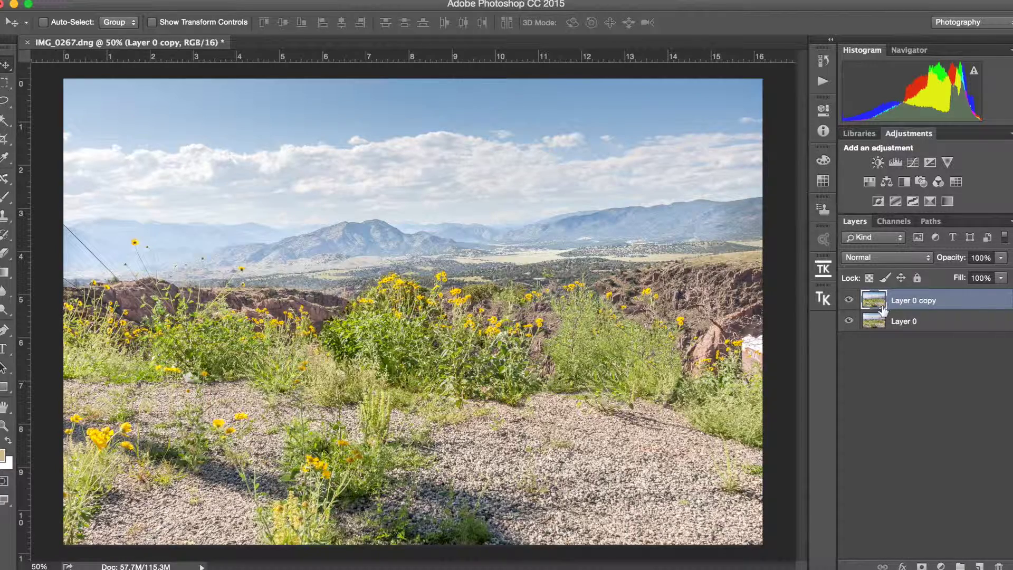
# Step: Add a white layer mask to Layer 0 copy and set up a black brush of size 230 at 60% opacity
pyautogui.click(922, 565)
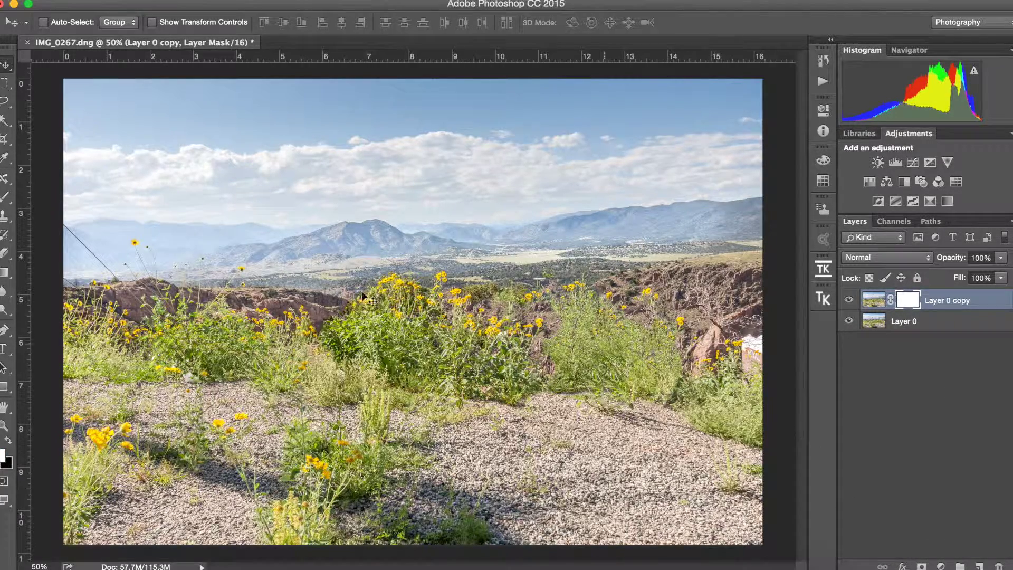
pyautogui.press('x')
pyautogui.press('z')
pyautogui.moveTo(529, 319); pyautogui.dragTo(533, 291)
pyautogui.press('b')
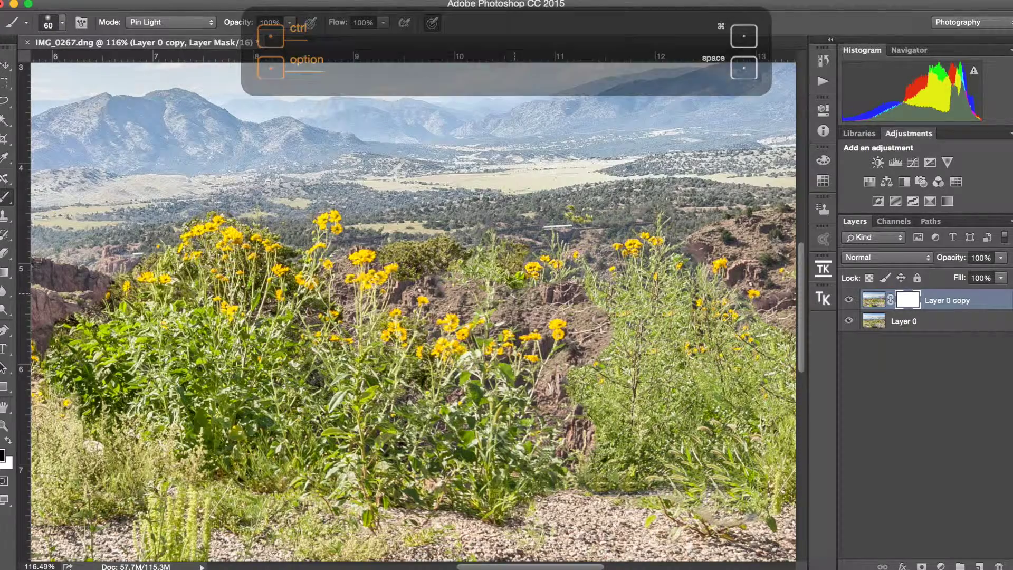
pyautogui.keyDown('ctrl'); pyautogui.keyDown('alt'); pyautogui.click(527, 298); pyautogui.keyUp('alt'); pyautogui.keyUp('ctrl')
pyautogui.moveTo(548, 297)
pyautogui.mouseDown()
pyautogui.moveTo(514, 274)
pyautogui.moveTo(526, 227)
pyautogui.moveTo(519, 316)
pyautogui.moveTo(544, 318)
pyautogui.moveTo(582, 318)
pyautogui.moveTo(599, 243)
pyautogui.moveTo(629, 230)
pyautogui.mouseUp()
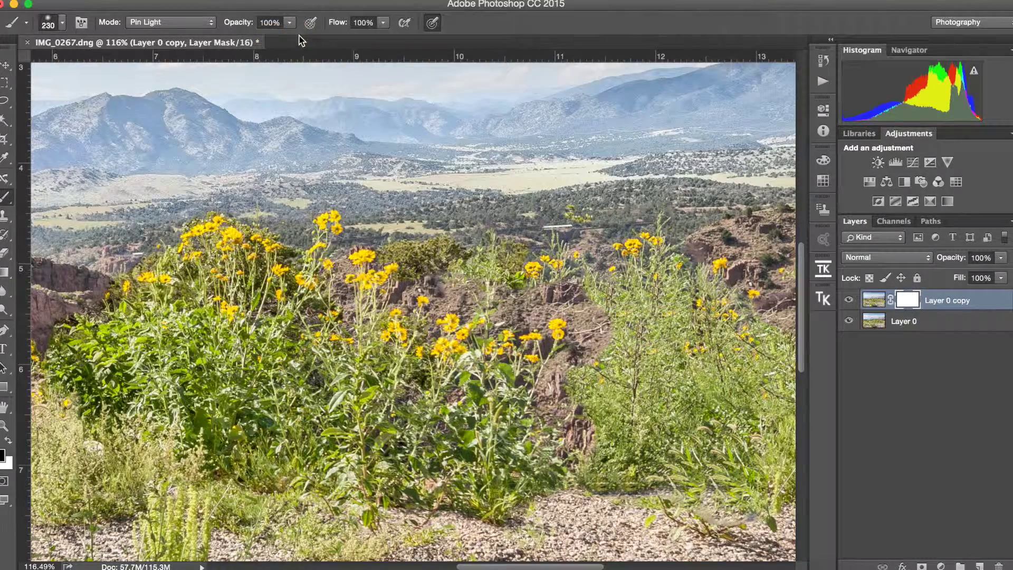
pyautogui.press('6')
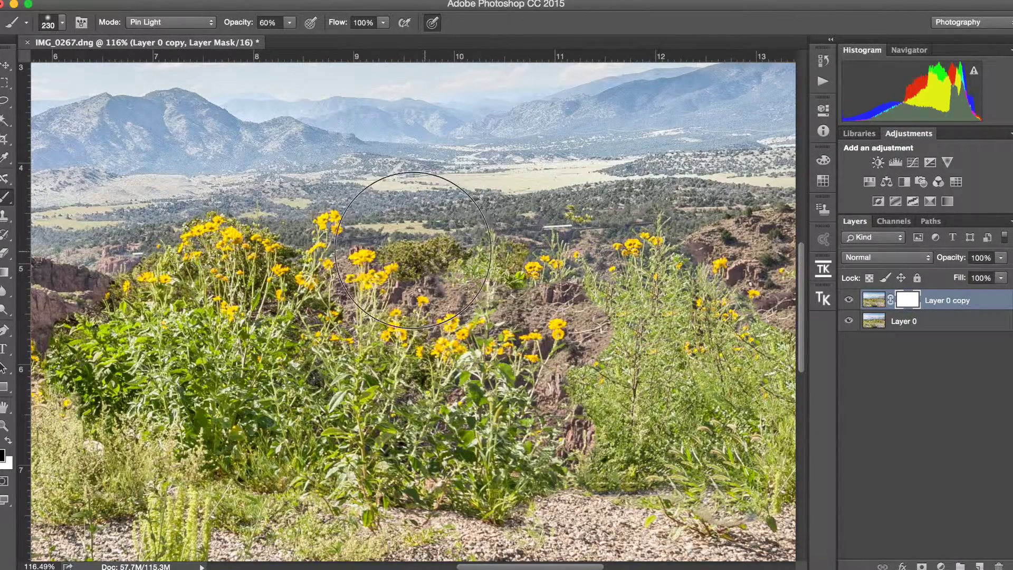
# Step: Paint black at 80% brush opacity on the Layer 0 copy mask to bring back original foliage right of the moved bush
pyautogui.moveTo(438, 251)
pyautogui.mouseDown()
pyautogui.moveTo(470, 254)
pyautogui.moveTo(515, 314)
pyautogui.moveTo(544, 296)
pyautogui.moveTo(575, 312)
pyautogui.moveTo(559, 327)
pyautogui.moveTo(537, 311)
pyautogui.moveTo(580, 343)
pyautogui.moveTo(554, 369)
pyautogui.moveTo(591, 422)
pyautogui.moveTo(622, 302)
pyautogui.moveTo(684, 411)
pyautogui.moveTo(407, 228)
pyautogui.moveTo(408, 243)
pyautogui.moveTo(364, 285)
pyautogui.moveTo(237, 170)
pyautogui.moveTo(91, 260)
pyautogui.moveTo(254, 279)
pyautogui.moveTo(380, 380)
pyautogui.moveTo(528, 401)
pyautogui.moveTo(590, 372)
pyautogui.mouseUp()
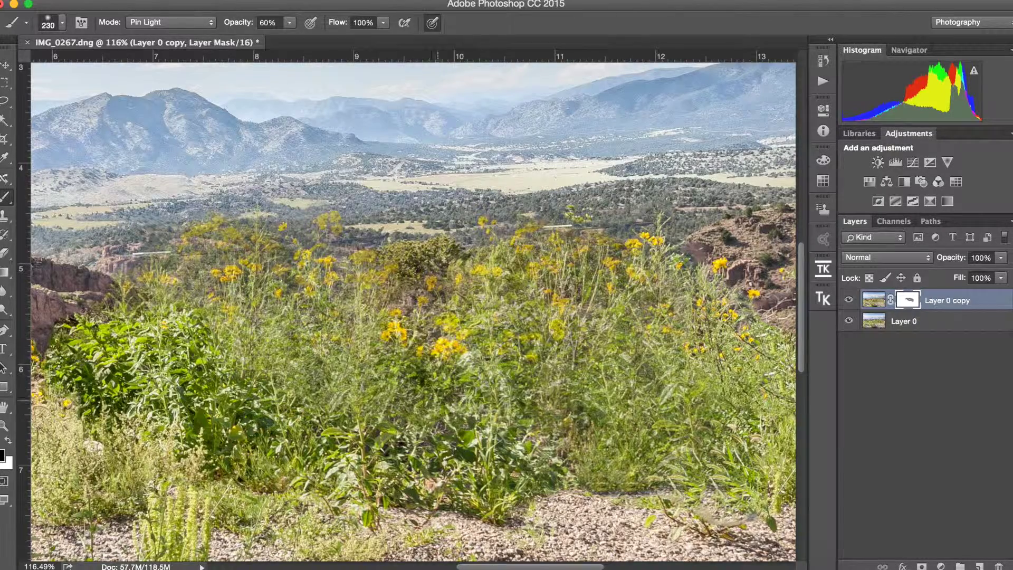
pyautogui.press('super+z')
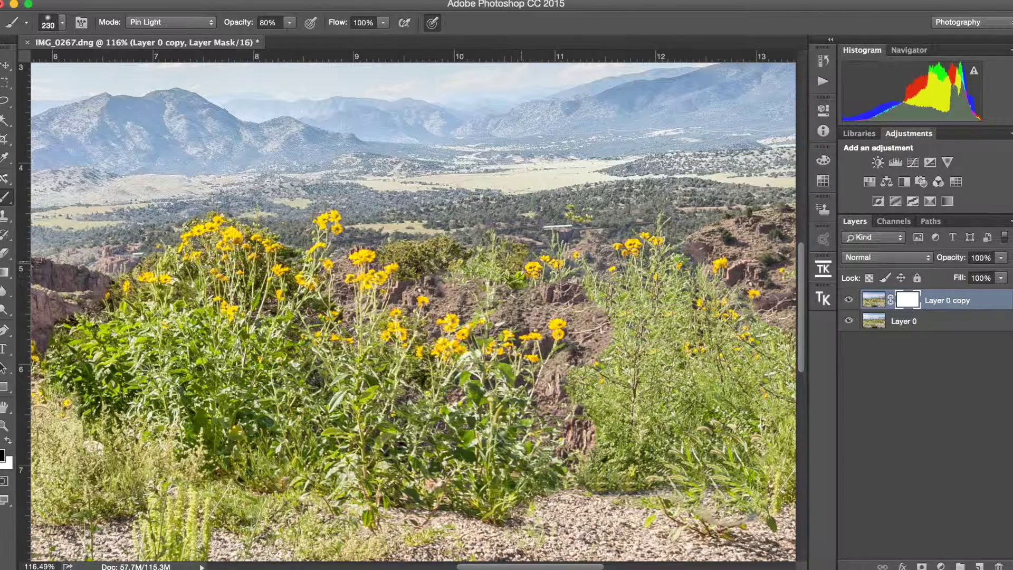
pyautogui.moveTo(537, 280)
pyautogui.mouseDown()
pyautogui.moveTo(551, 261)
pyautogui.moveTo(563, 290)
pyautogui.moveTo(568, 247)
pyautogui.moveTo(574, 278)
pyautogui.moveTo(600, 278)
pyautogui.moveTo(616, 265)
pyautogui.moveTo(593, 250)
pyautogui.moveTo(620, 286)
pyautogui.moveTo(645, 268)
pyautogui.moveTo(641, 303)
pyautogui.moveTo(623, 323)
pyautogui.moveTo(584, 313)
pyautogui.moveTo(595, 325)
pyautogui.moveTo(587, 362)
pyautogui.moveTo(540, 303)
pyautogui.moveTo(536, 316)
pyautogui.moveTo(571, 316)
pyautogui.moveTo(559, 394)
pyautogui.moveTo(544, 414)
pyautogui.moveTo(582, 425)
pyautogui.moveTo(590, 454)
pyautogui.mouseUp()
pyautogui.moveTo(475, 308)
pyautogui.mouseDown()
pyautogui.moveTo(432, 327)
pyautogui.moveTo(487, 309)
pyautogui.moveTo(496, 327)
pyautogui.moveTo(475, 338)
pyautogui.moveTo(486, 317)
pyautogui.moveTo(435, 306)
pyautogui.moveTo(428, 322)
pyautogui.moveTo(423, 281)
pyautogui.moveTo(370, 264)
pyautogui.moveTo(327, 295)
pyautogui.moveTo(370, 275)
pyautogui.moveTo(295, 275)
pyautogui.moveTo(375, 312)
pyautogui.moveTo(369, 243)
pyautogui.moveTo(368, 301)
pyautogui.mouseUp()
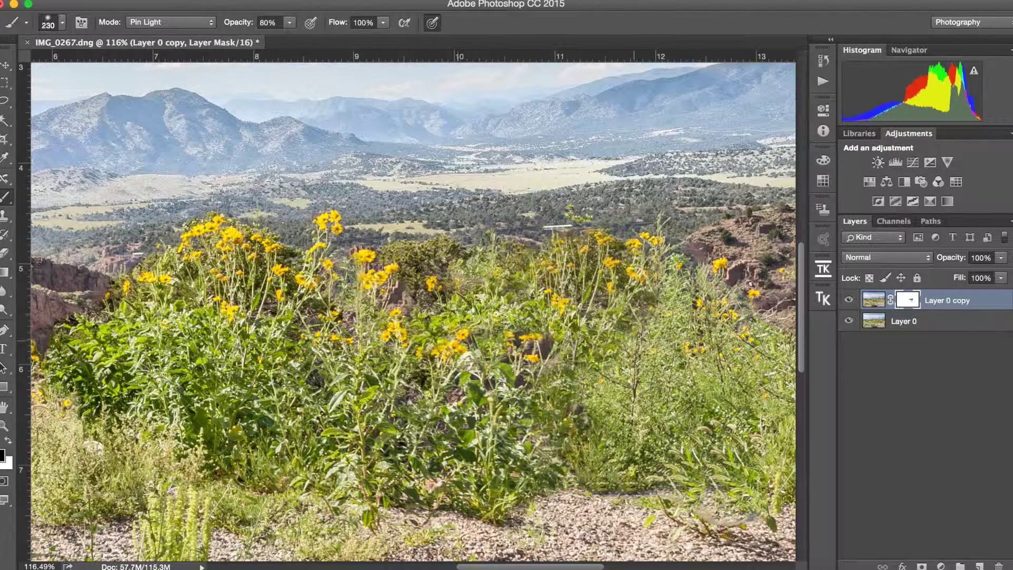
# Step: Set up a portrait crop around the moved flower bush and mountain, about 6.77 in wide and 7.69 in high
pyautogui.scroll(-4, 314, 402)
pyautogui.hscroll(-8, 313, 401)
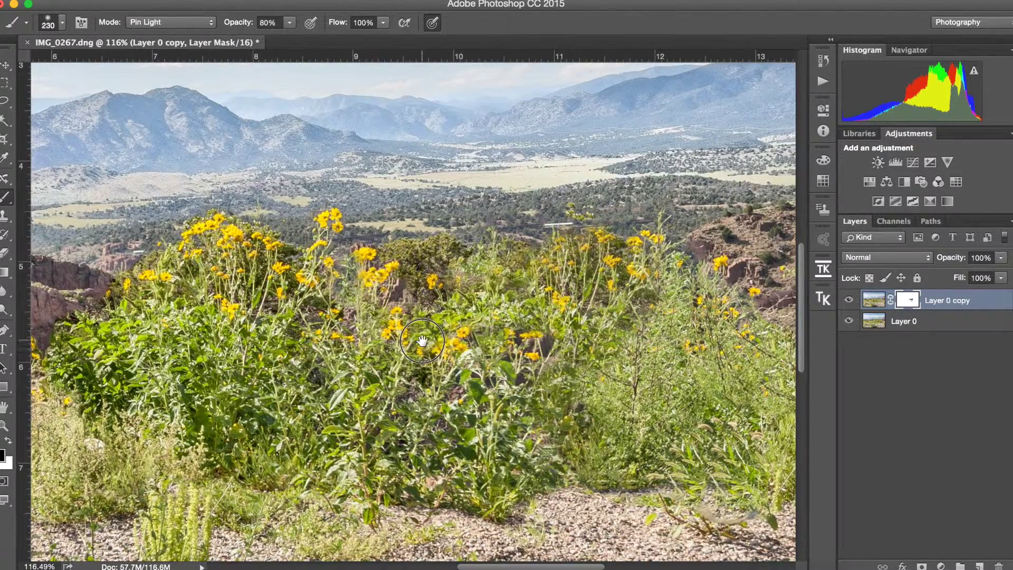
pyautogui.press('z')
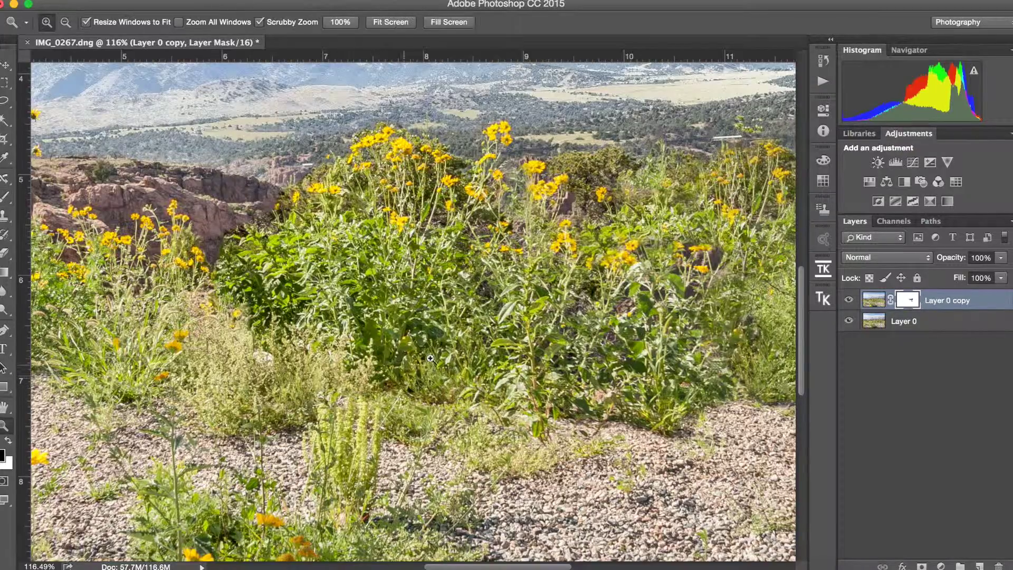
pyautogui.moveTo(442, 342); pyautogui.dragTo(376, 337)
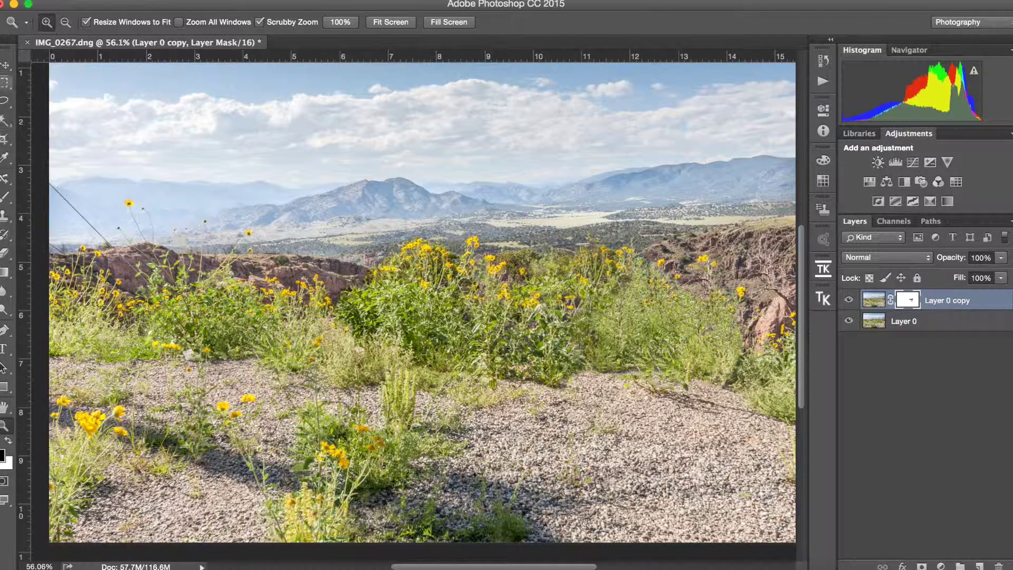
pyautogui.click(5, 139)
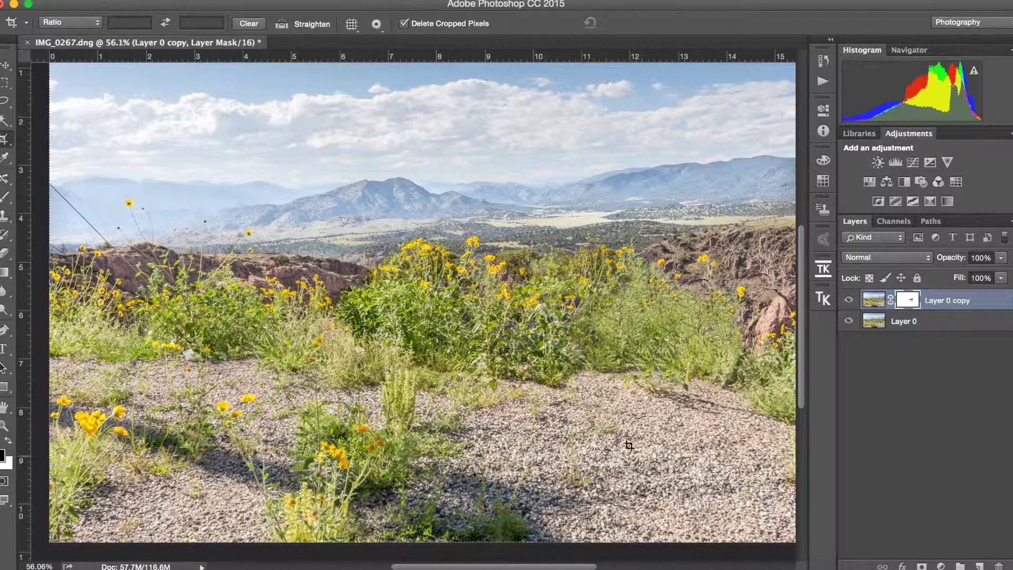
pyautogui.click(273, 390)
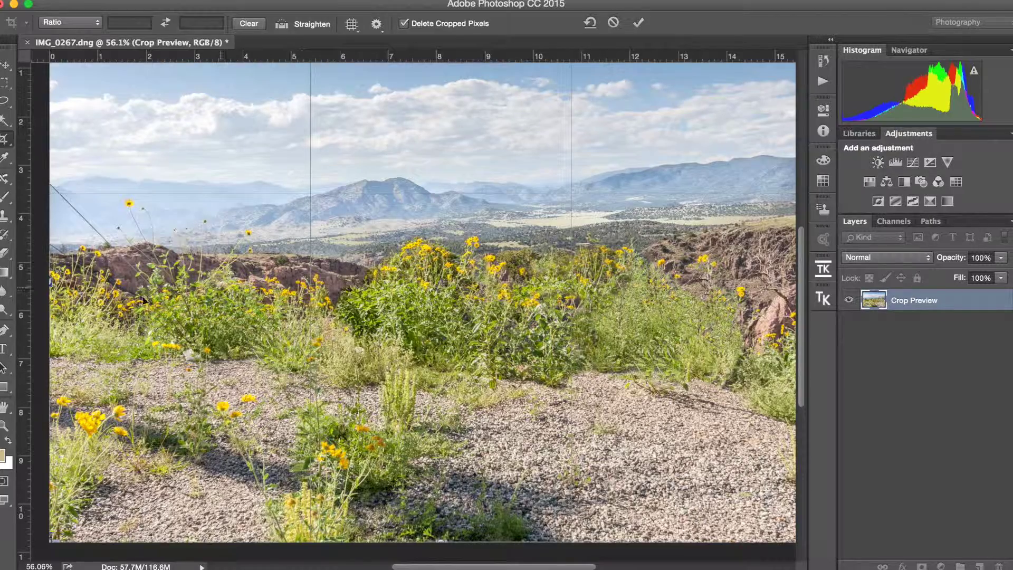
pyautogui.moveTo(50, 281); pyautogui.dragTo(155, 282)
pyautogui.moveTo(730, 293); pyautogui.dragTo(605, 280)
pyautogui.moveTo(467, 541); pyautogui.dragTo(467, 452)
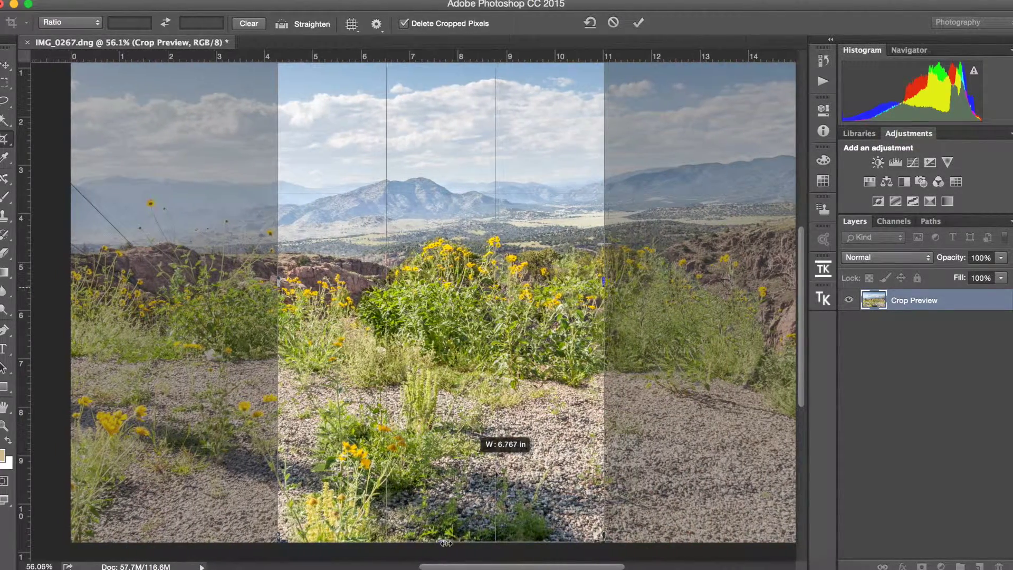
pyautogui.moveTo(446, 541); pyautogui.dragTo(458, 467)
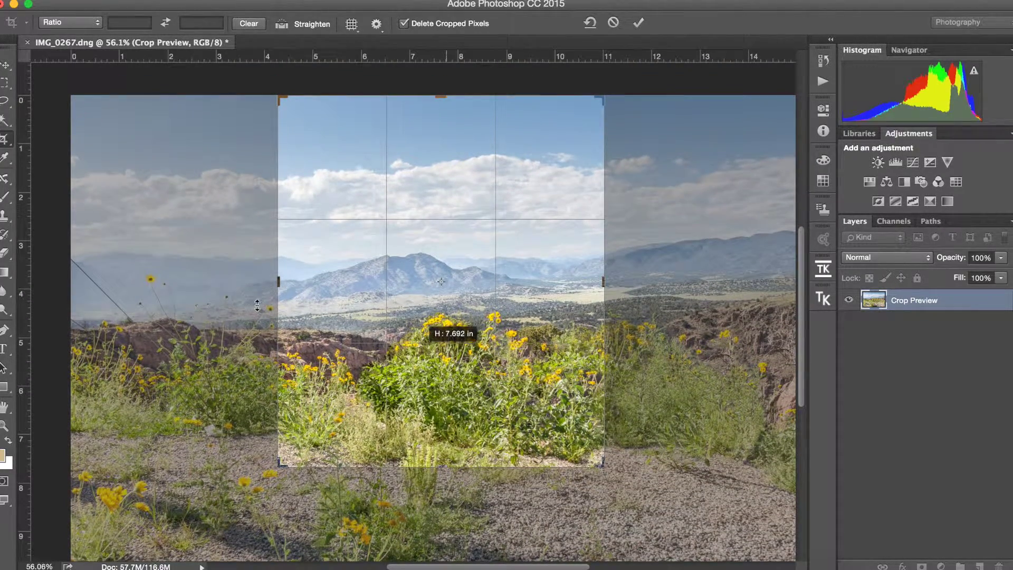
# Step: Narrow the crop frame's sides, reposition the photo inside it around the bush, and apply the crop
pyautogui.moveTo(281, 284); pyautogui.dragTo(308, 284)
pyautogui.moveTo(385, 328); pyautogui.dragTo(456, 306)
pyautogui.click(639, 26)
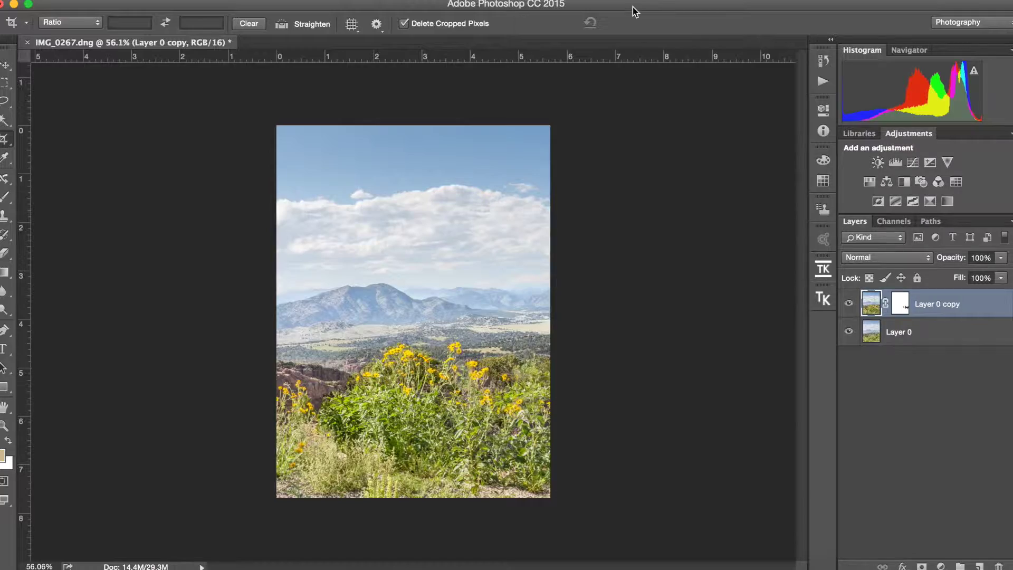
# Step: Switch to Lightroom and crop the original IMG_0267.dng to a similar portrait frame around the mountain and central foliage
pyautogui.click(598, 565)
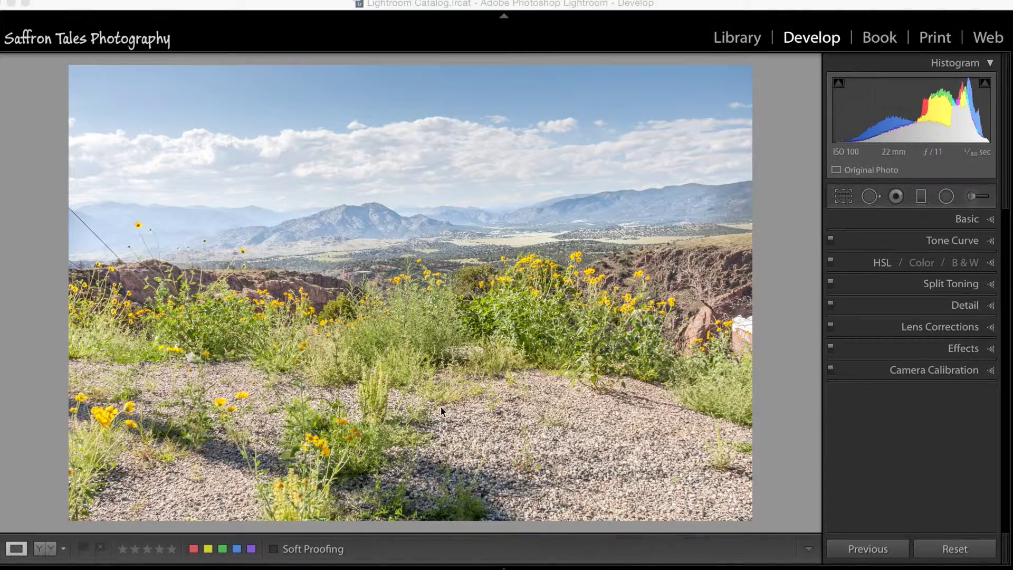
pyautogui.click(845, 195)
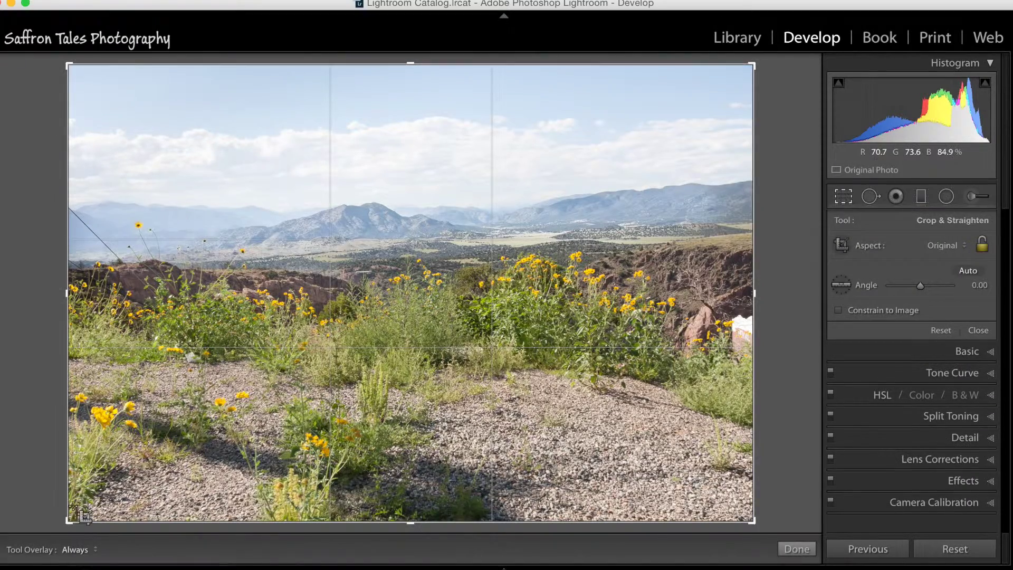
pyautogui.moveTo(85, 454); pyautogui.dragTo(174, 464)
pyautogui.moveTo(645, 294); pyautogui.dragTo(529, 294)
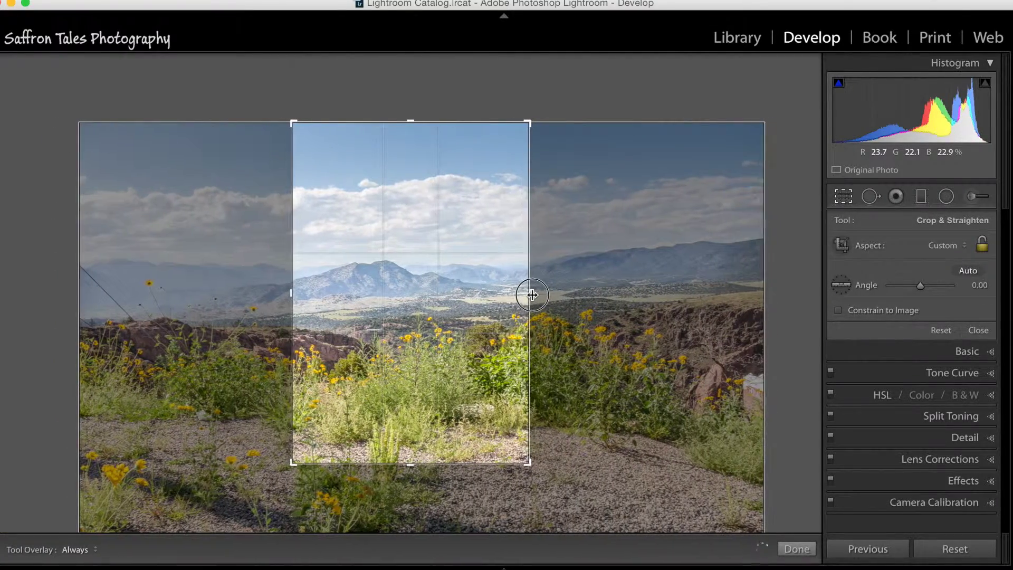
pyautogui.moveTo(457, 312); pyautogui.dragTo(466, 312)
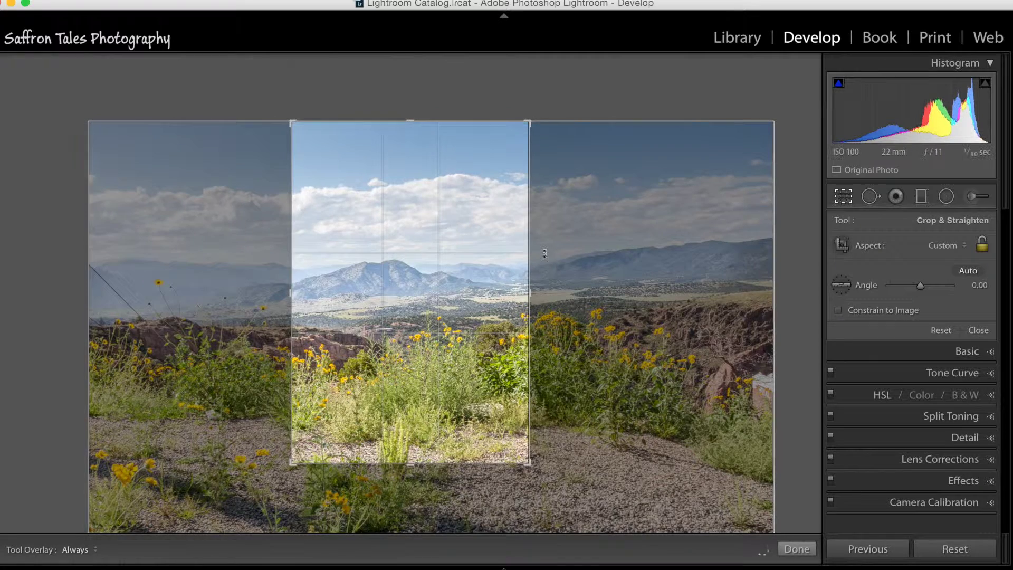
pyautogui.press('Return')
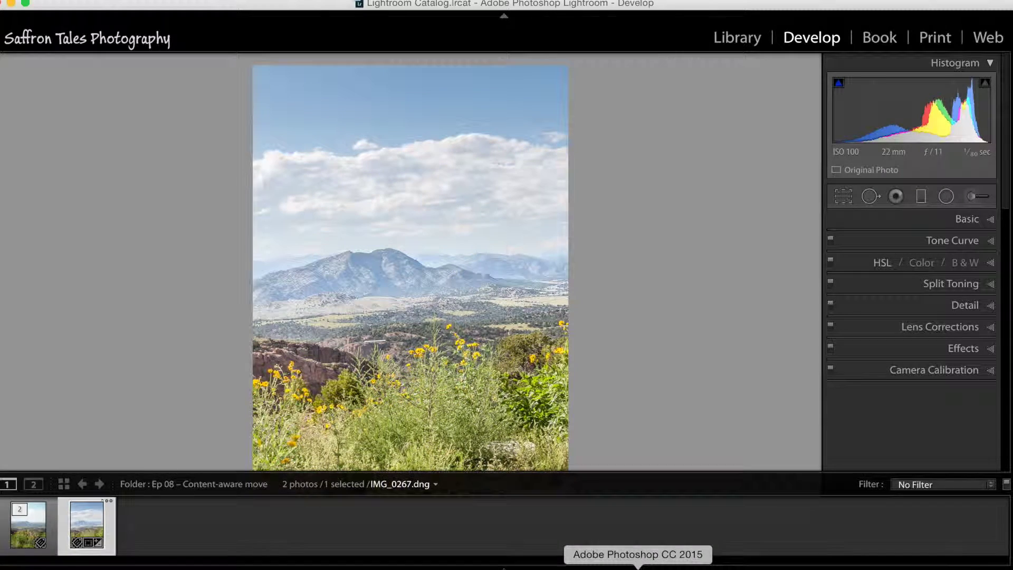
# Step: Switch back to Photoshop and crop the edited photo tighter, to about 5 by 7 in, trimming the gravel below the bush
pyautogui.click(640, 565)
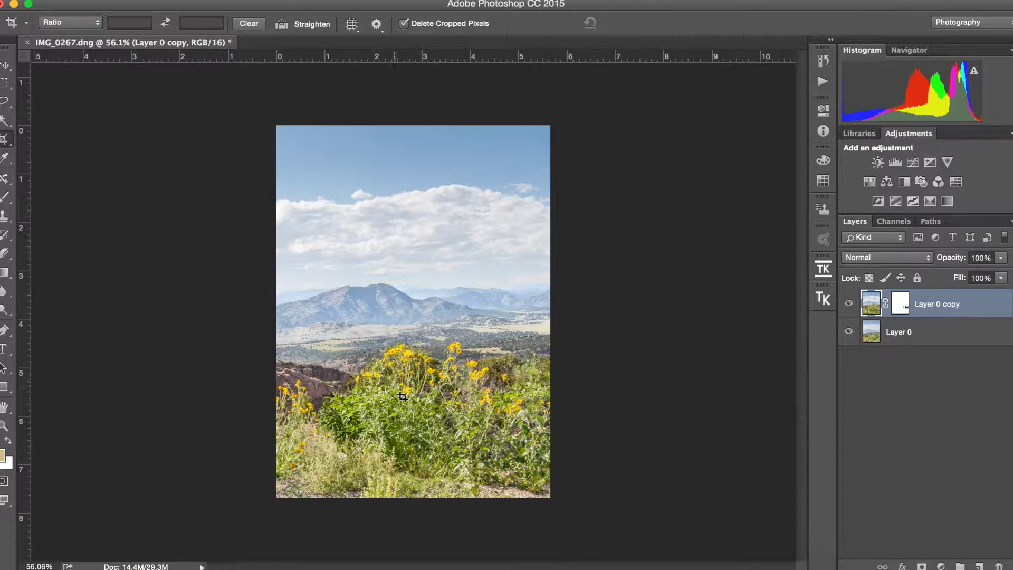
pyautogui.click(4, 425)
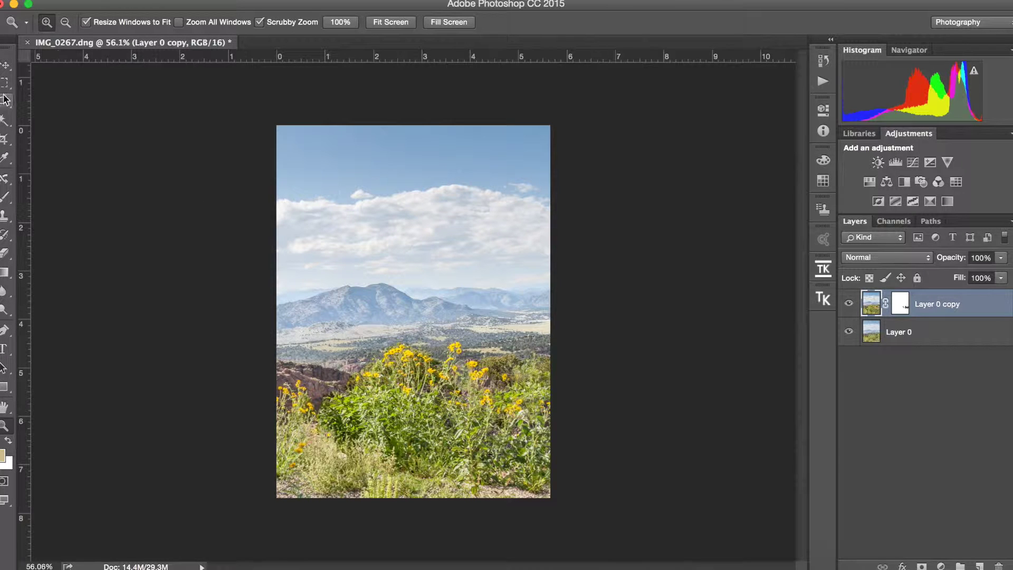
pyautogui.click(5, 139)
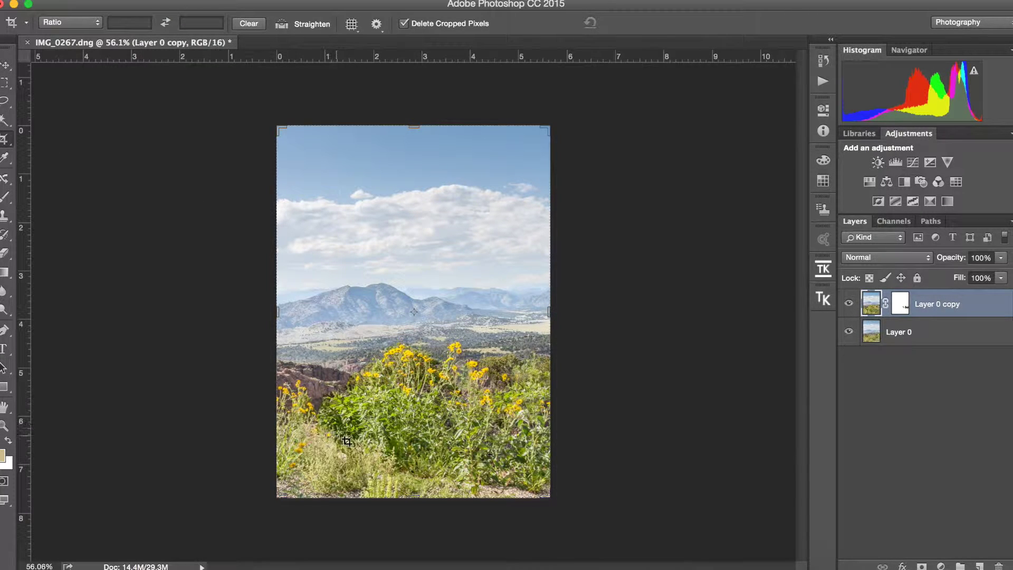
pyautogui.moveTo(280, 494); pyautogui.dragTo(293, 481)
pyautogui.press('Return')
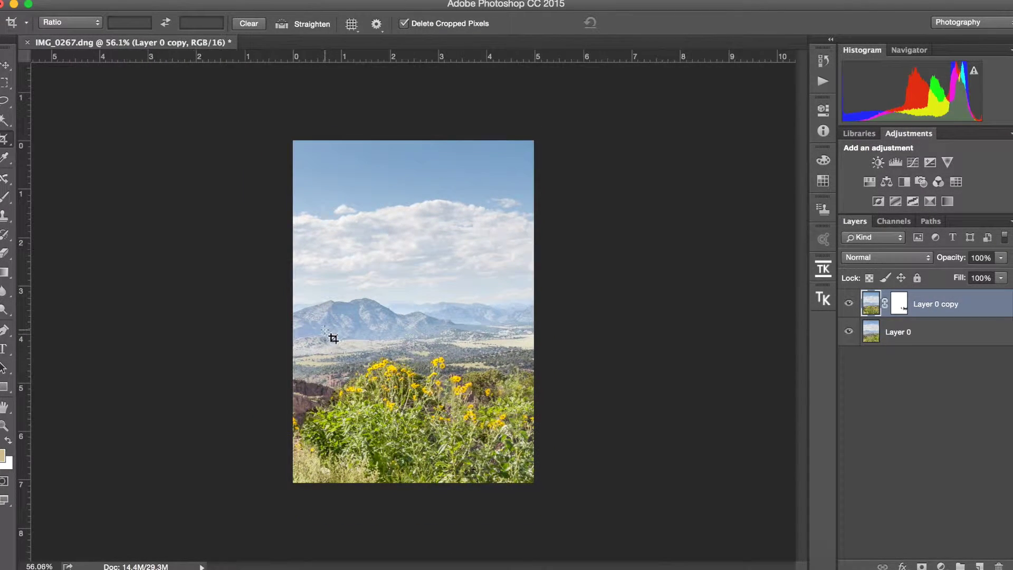